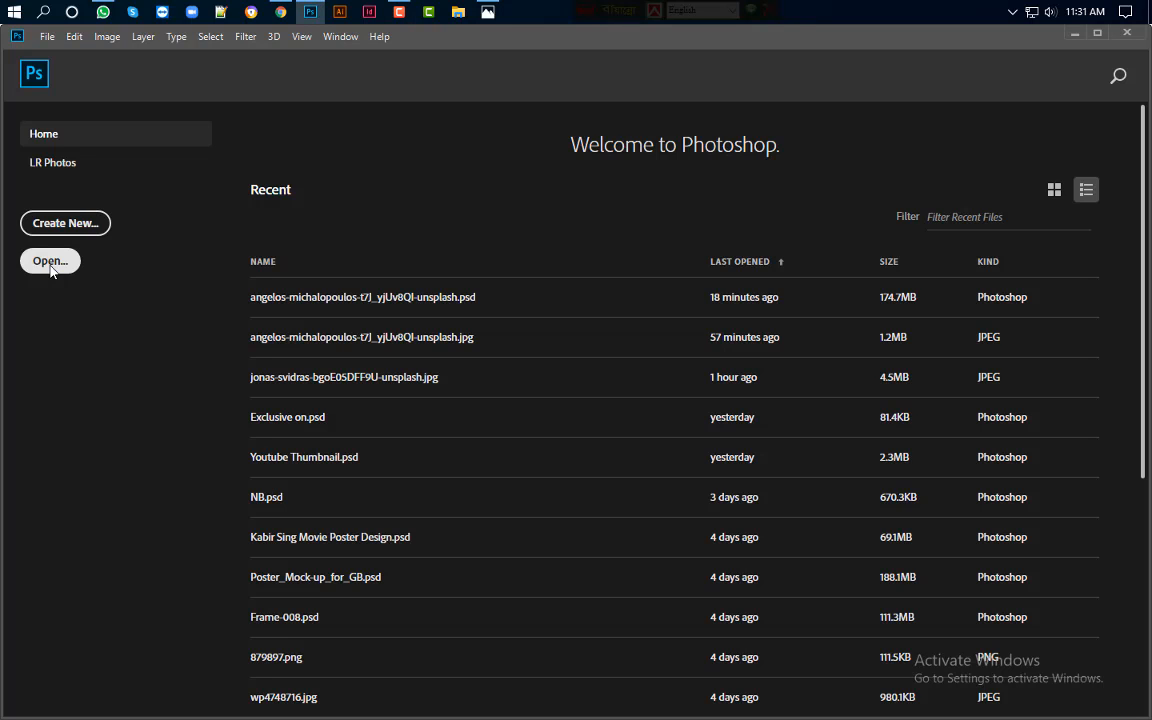
Step: Open the close-up eye portrait with the daisy from the Downloads folder
{"action": "left_click", "coordinate": [47, 262]}
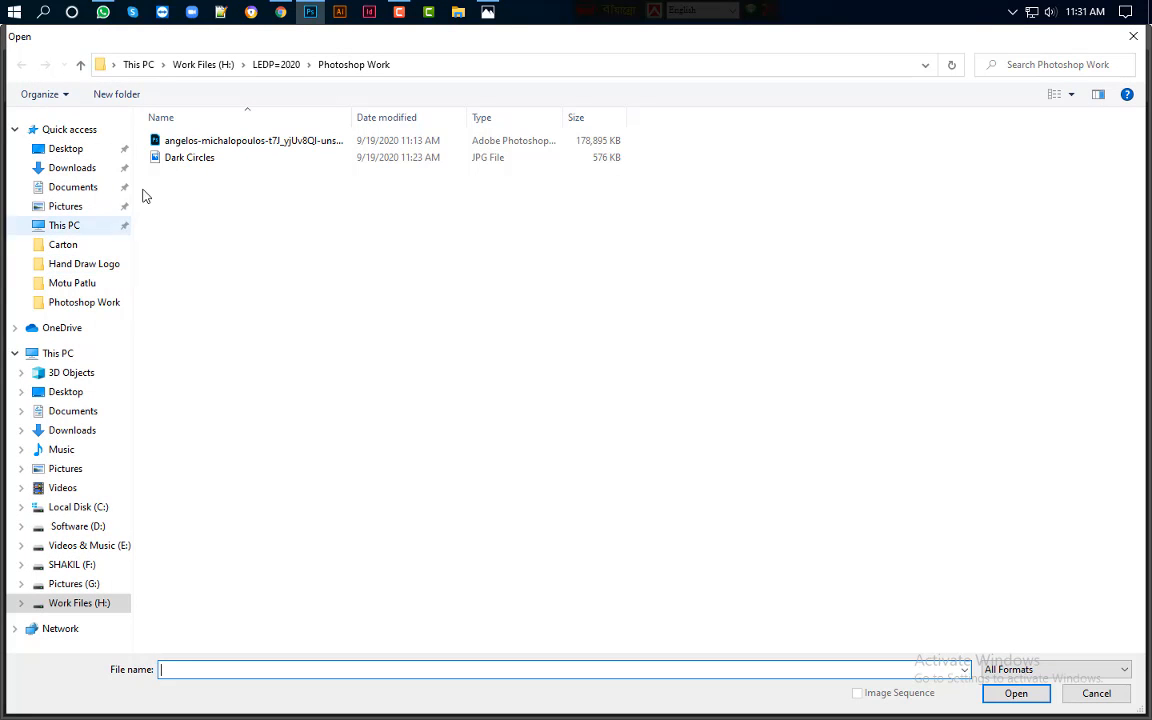
{"action": "left_click", "coordinate": [80, 169]}
{"action": "left_click", "coordinate": [220, 188]}
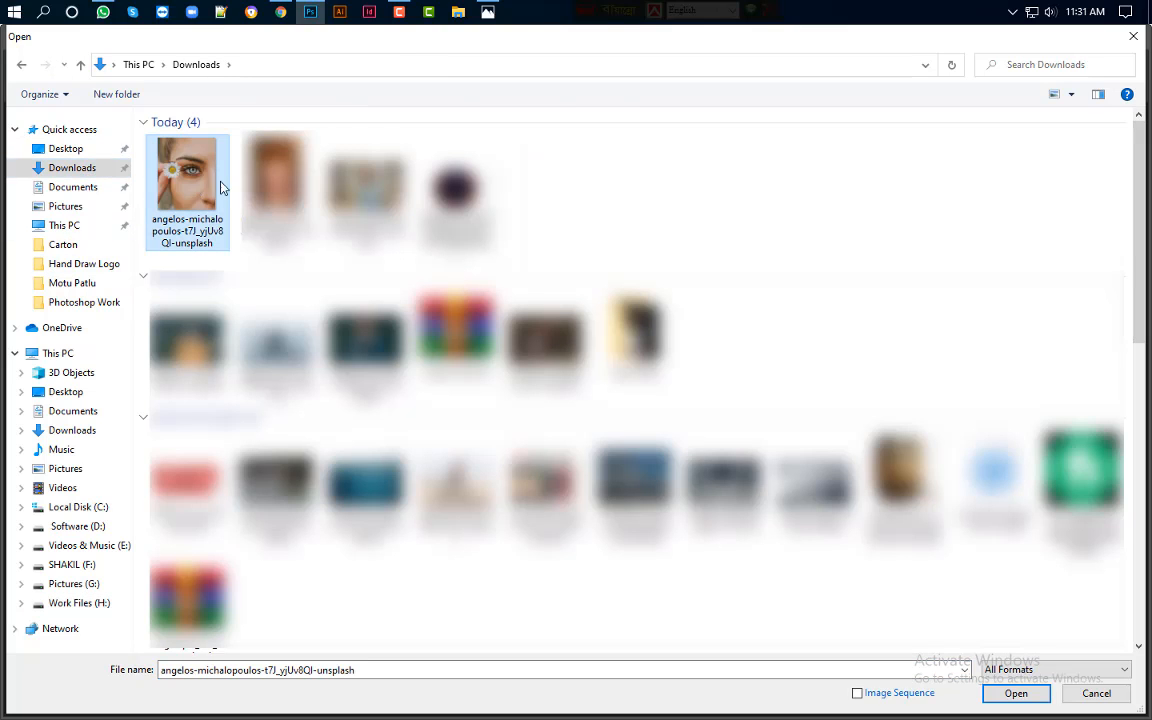
{"action": "left_click", "coordinate": [1016, 693]}
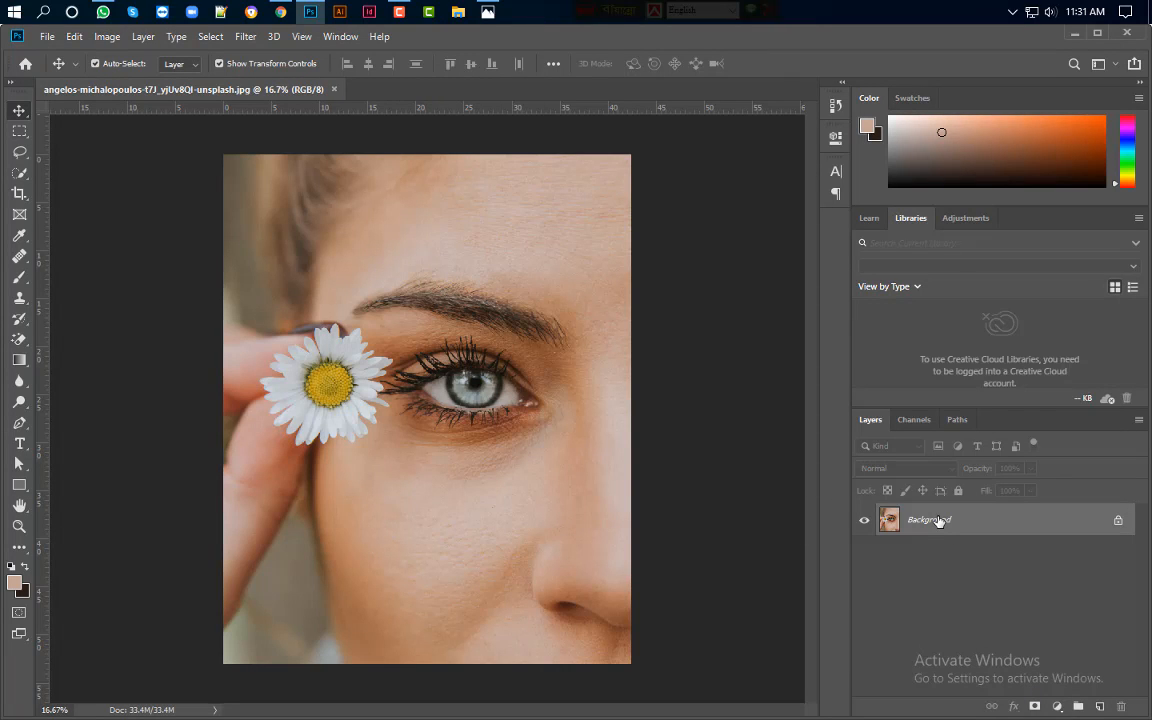
Step: Duplicate the Background layer and add a new empty layer directly above the Background
{"action": "key", "text": "ctrl+j"}
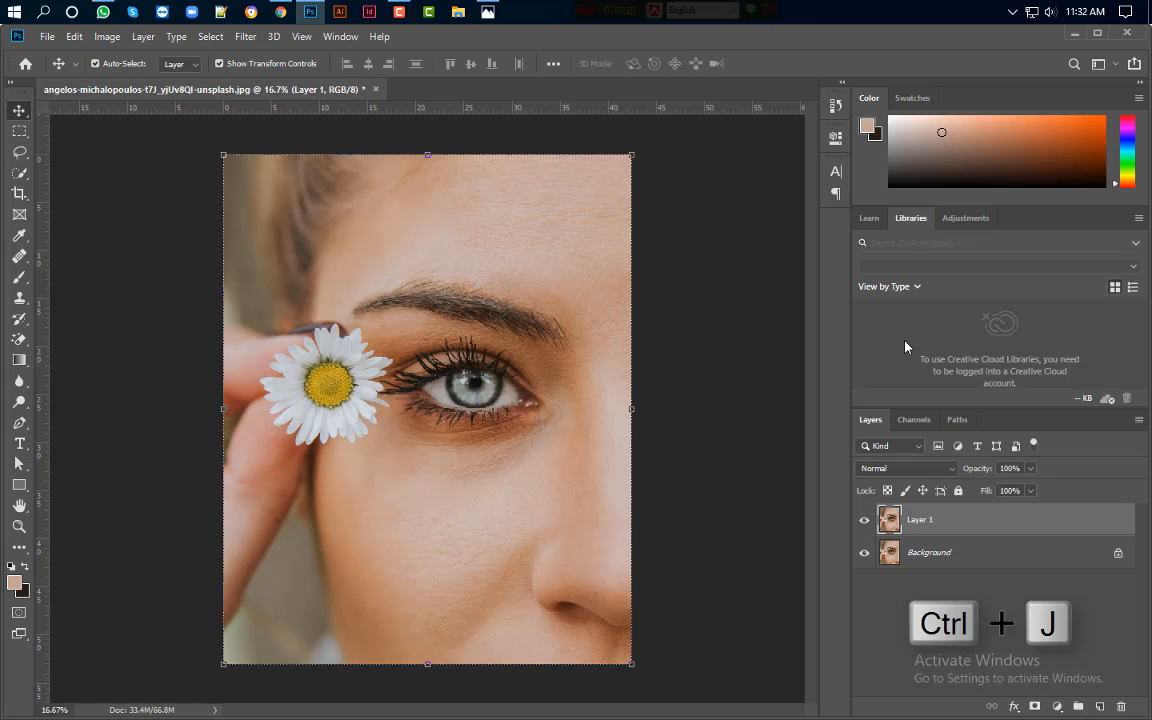
{"action": "left_click", "coordinate": [971, 546]}
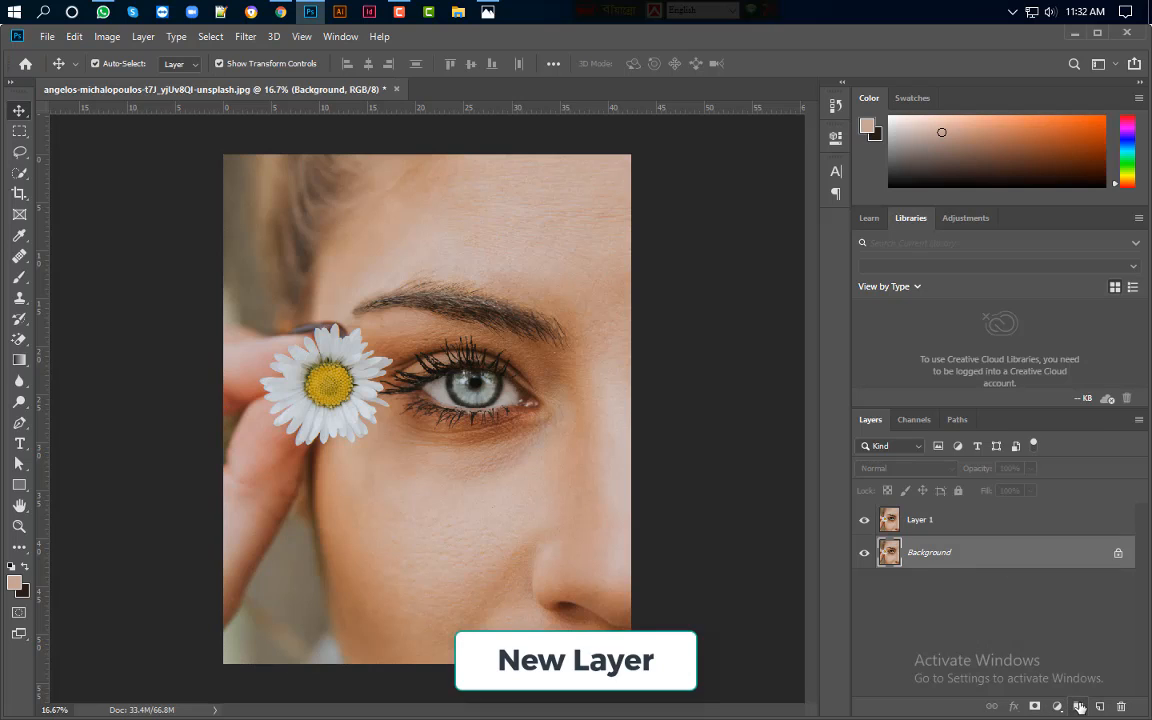
{"action": "left_click", "coordinate": [1100, 706]}
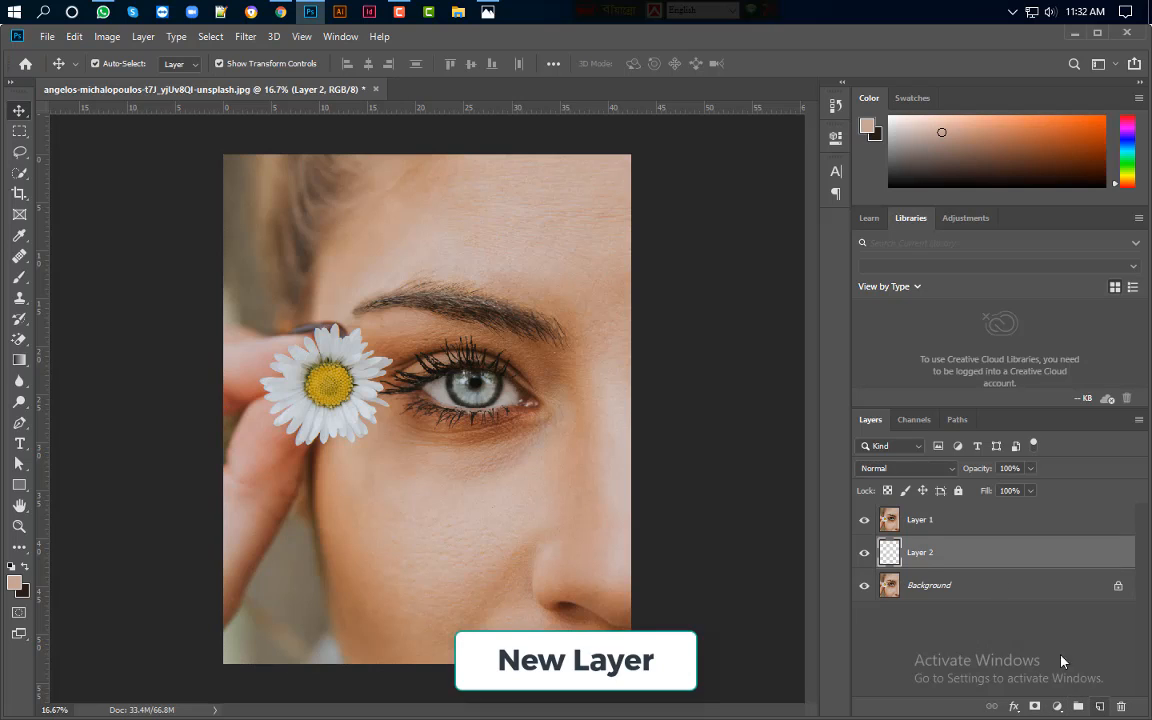
Step: Convert the duplicated photo layer, Layer 1, for smart filters
{"action": "left_click", "coordinate": [926, 523]}
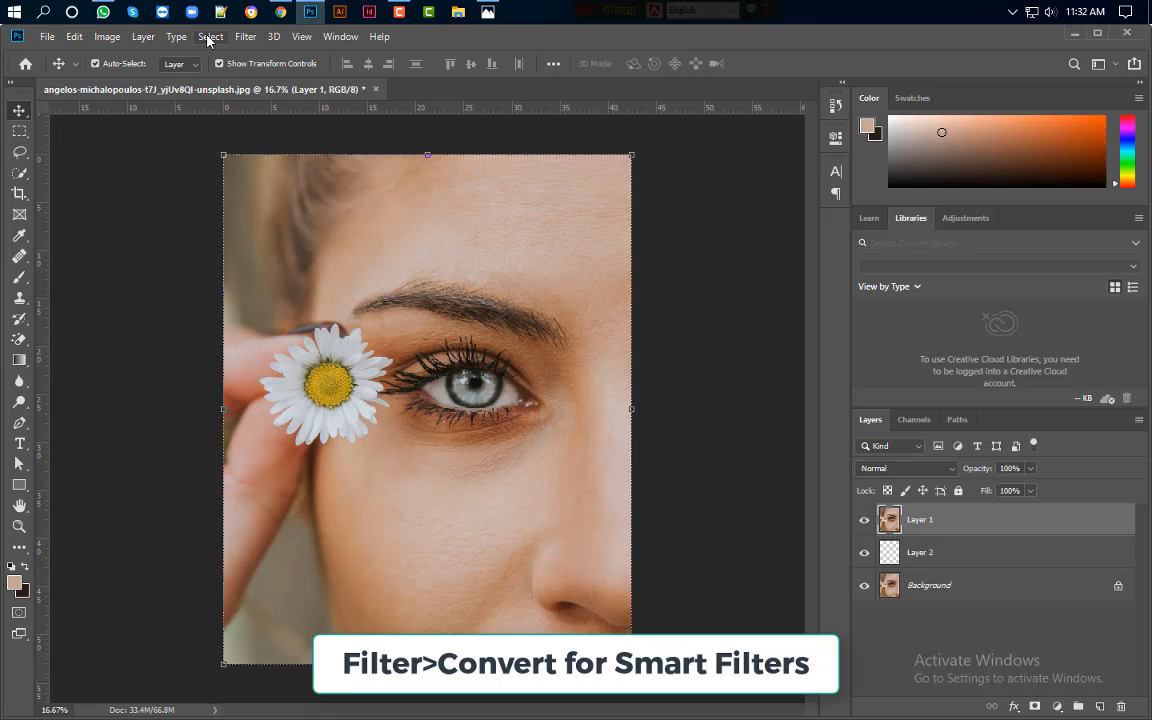
{"action": "left_click", "coordinate": [242, 37]}
{"action": "left_click", "coordinate": [262, 77]}
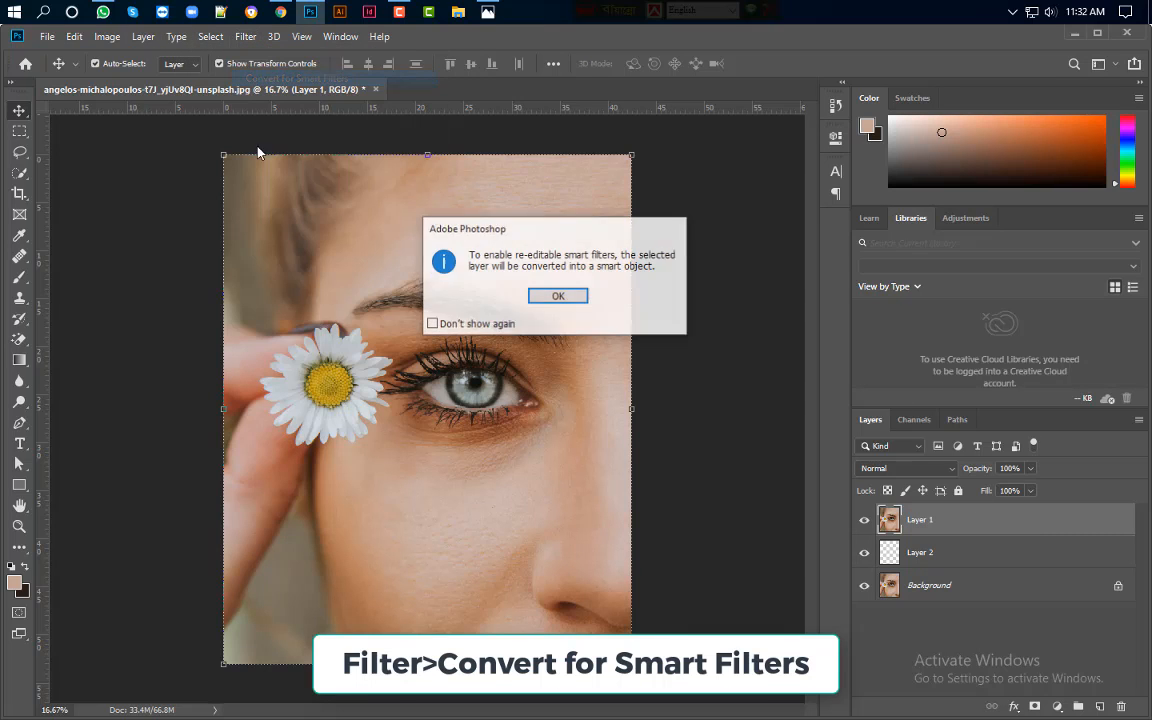
{"action": "left_click", "coordinate": [563, 297]}
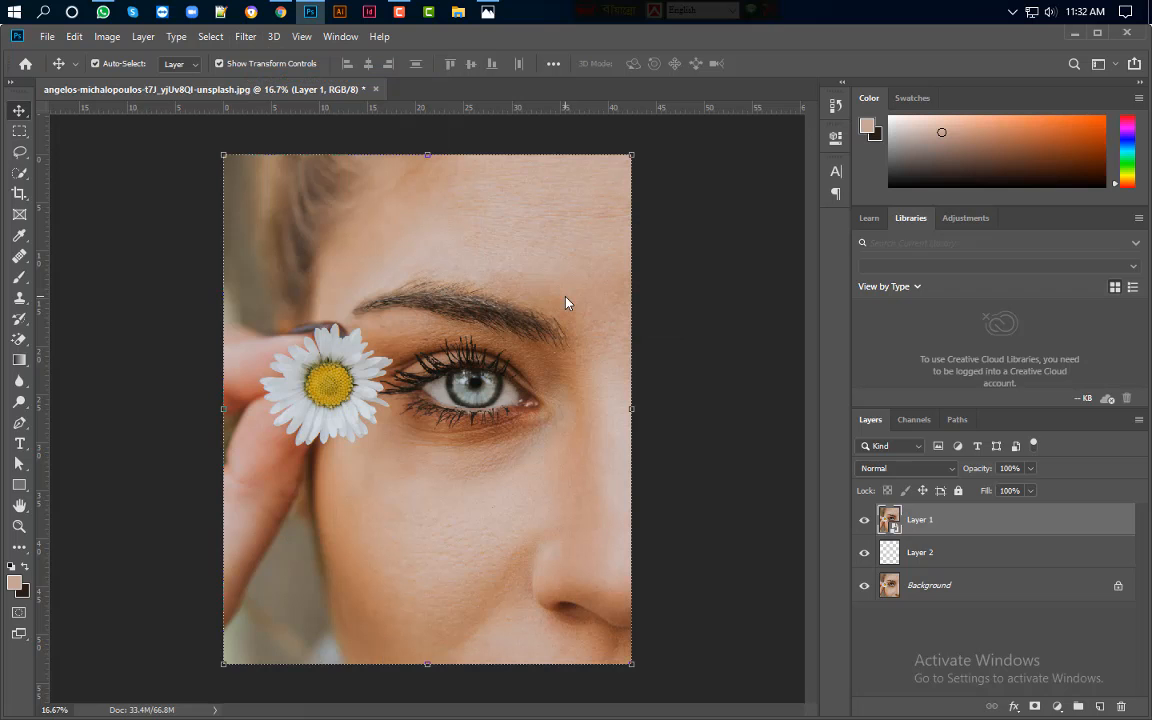
Step: Apply a High Pass filter with a radius of 7.3 pixels to Layer 1
{"action": "left_click", "coordinate": [246, 37]}
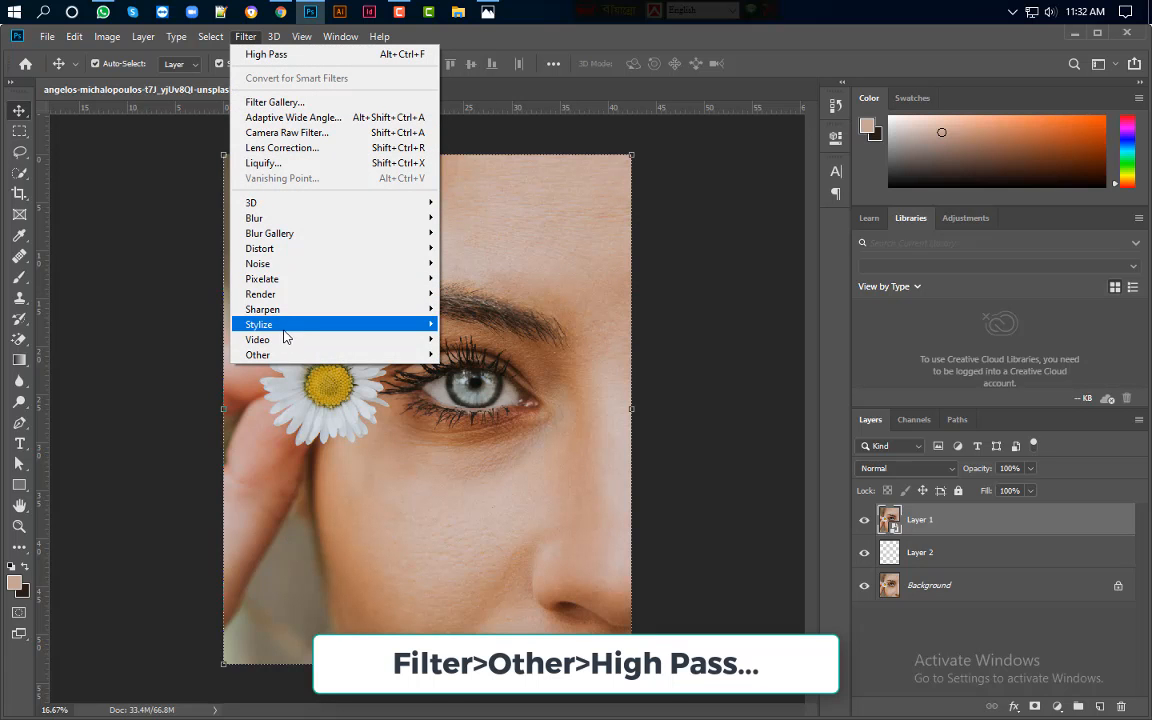
{"action": "mouse_move", "coordinate": [292, 356]}
{"action": "left_click", "coordinate": [475, 369]}
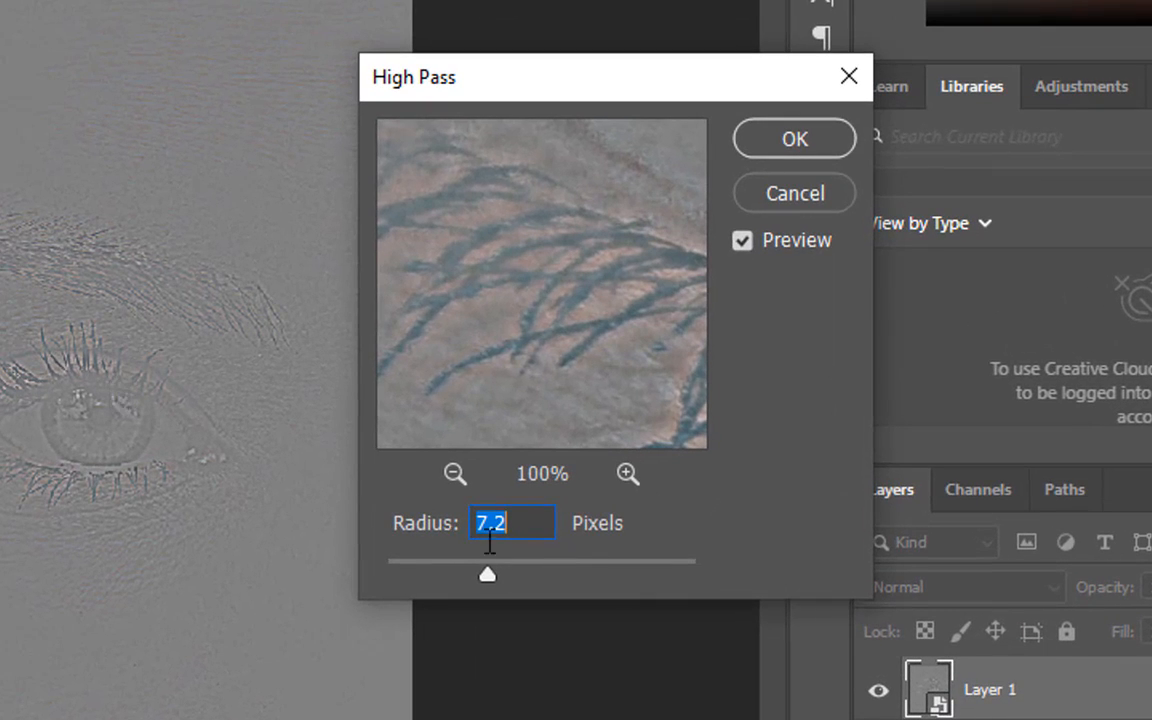
{"action": "left_click", "coordinate": [522, 529]}
{"action": "left_click_drag", "start_coordinate": [525, 527], "coordinate": [424, 520]}
{"action": "left_click", "coordinate": [523, 523]}
{"action": "key", "text": "BackSpace"}
{"action": "key", "text": "BackSpace"}
{"action": "key", "text": "Up"}
{"action": "key", "text": "Up"}
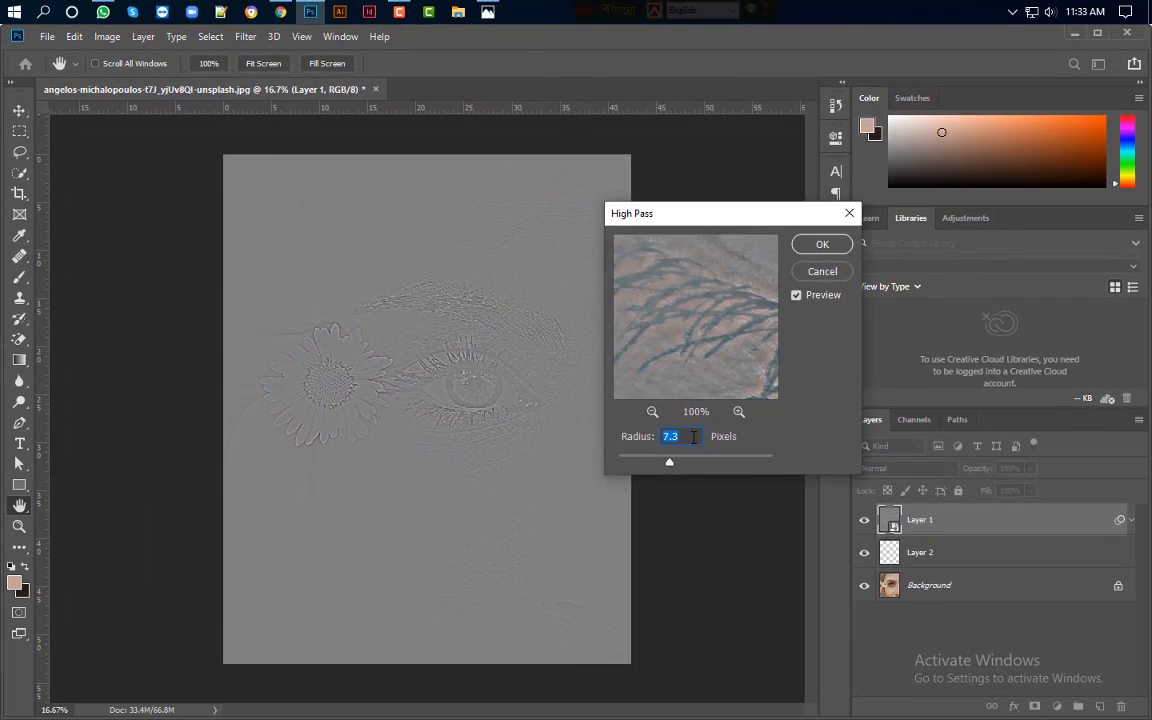
{"action": "key", "text": "Return"}
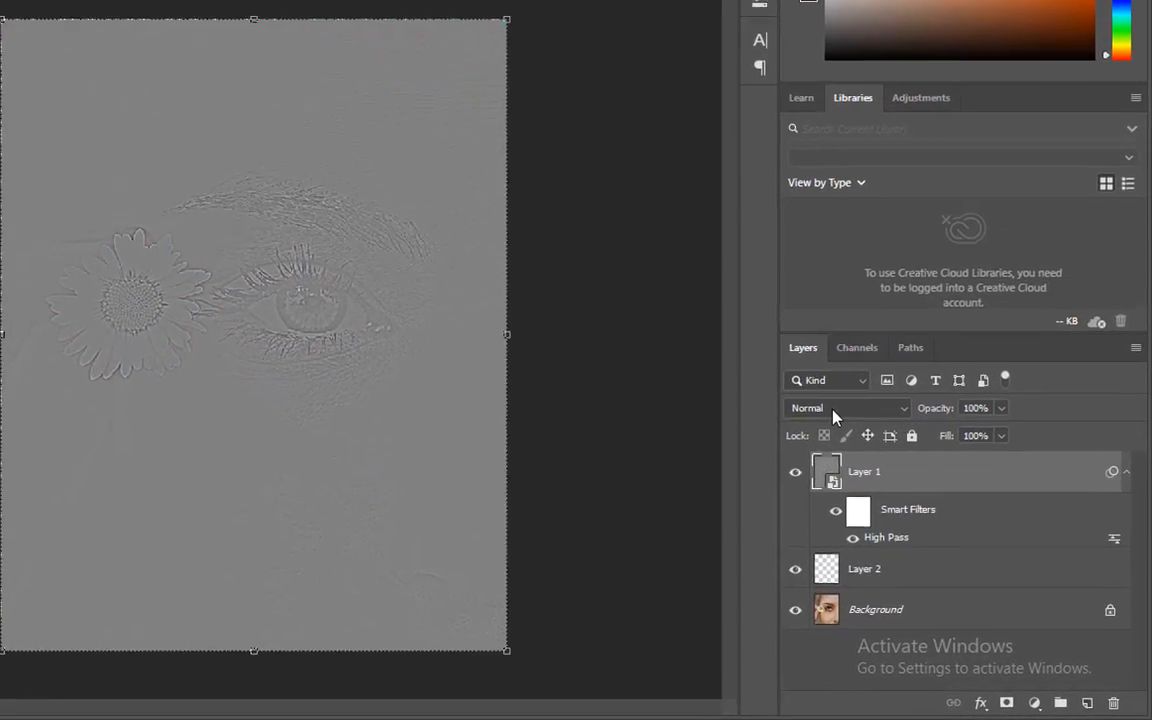
Step: Set Layer 1's blend mode to Overlay and clip it to the empty Layer 2
{"action": "left_click", "coordinate": [885, 469]}
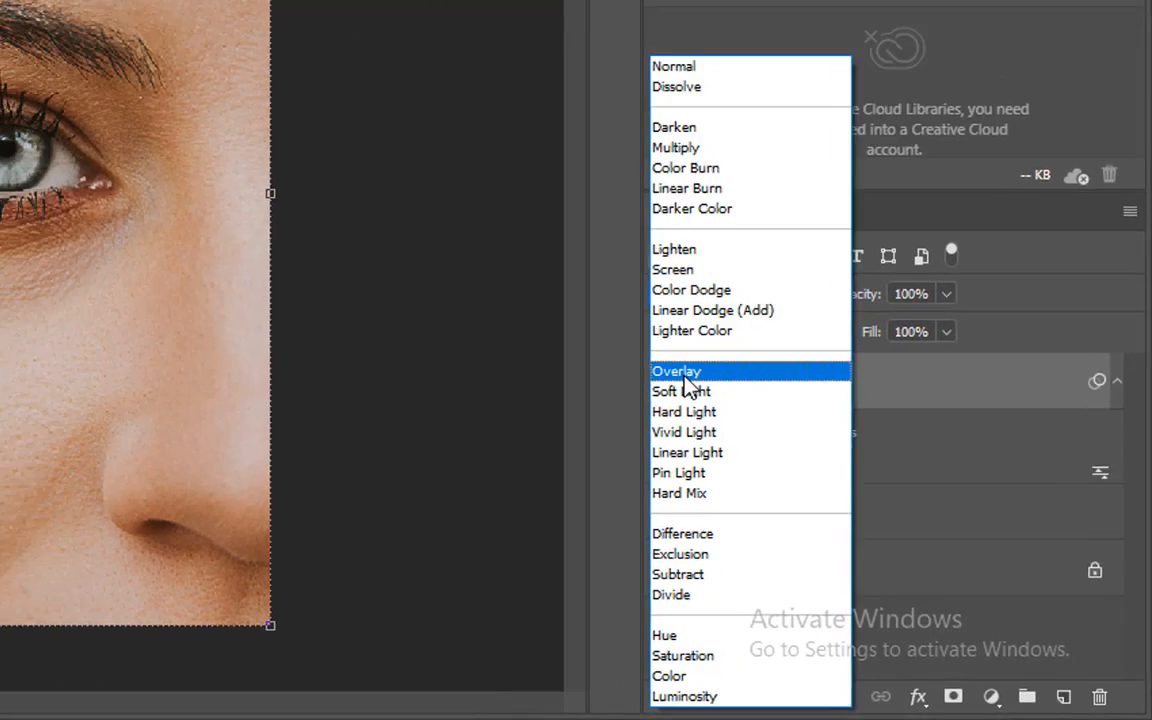
{"action": "left_click", "coordinate": [728, 409]}
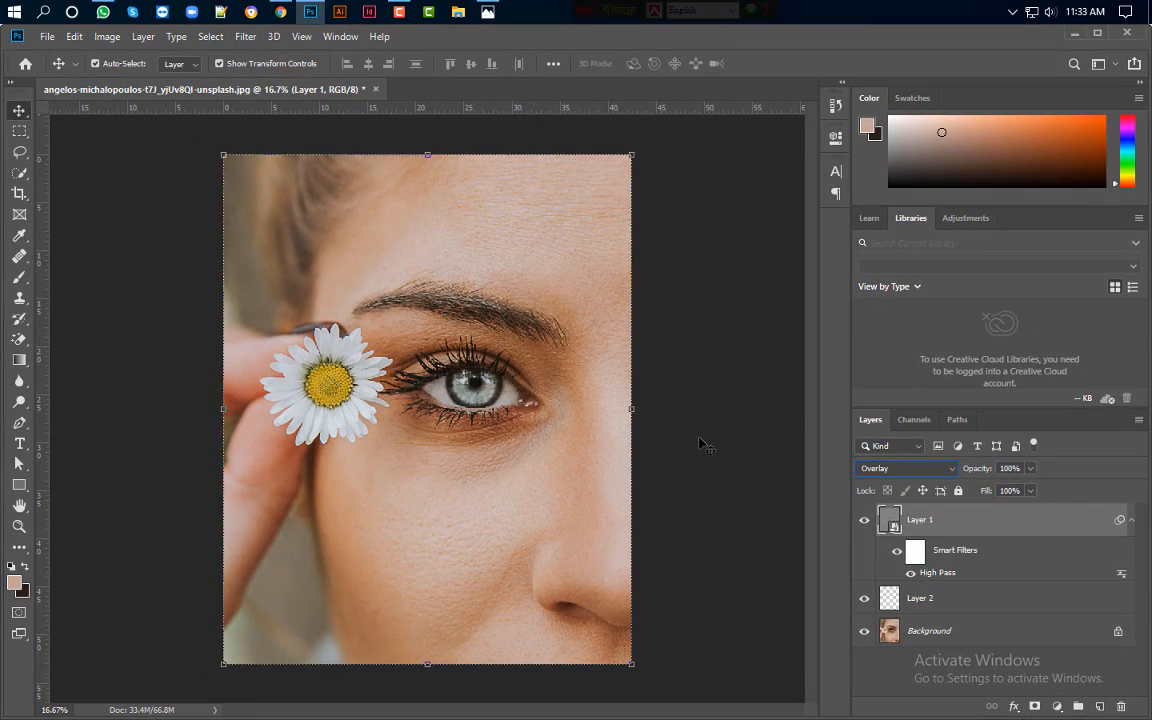
{"action": "left_click", "coordinate": [700, 443]}
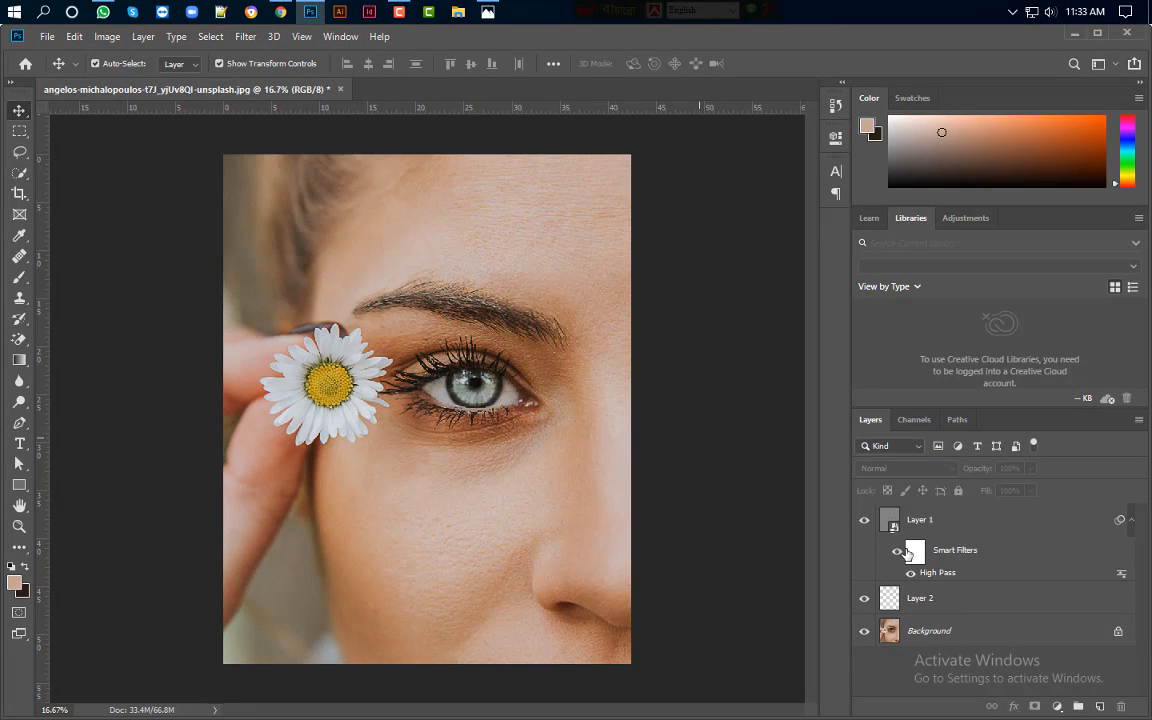
{"action": "left_click", "coordinate": [989, 576], "text": "alt"}
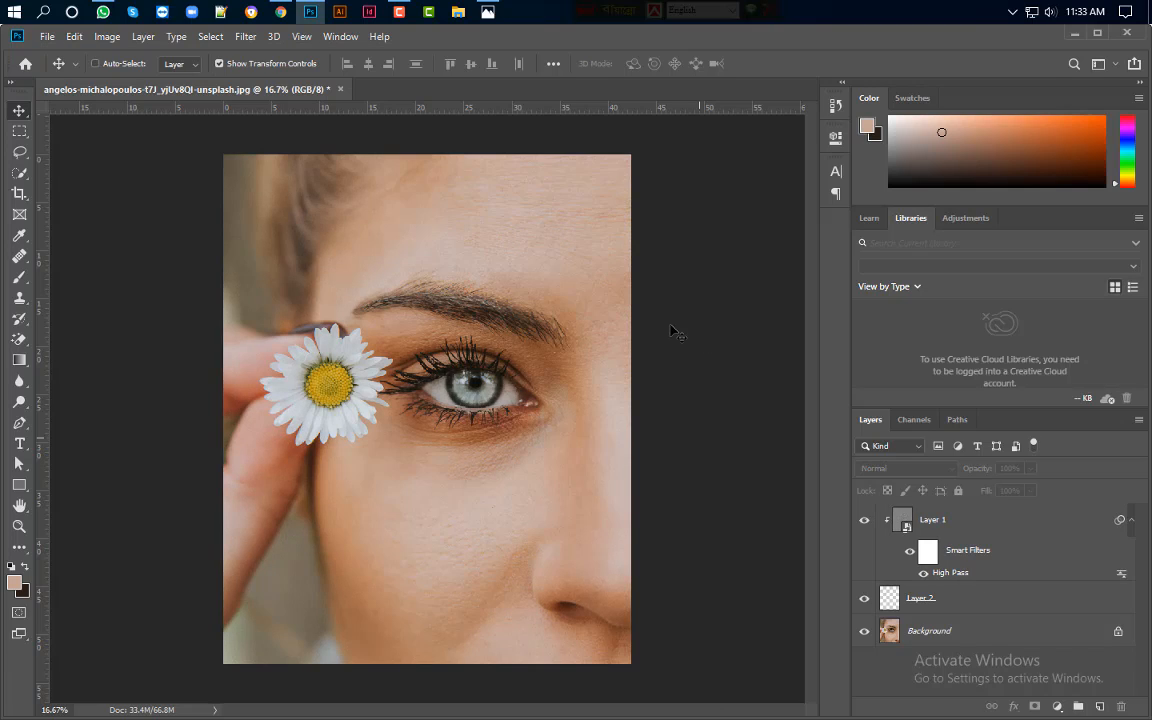
Step: Set the Eyedropper to sample Current & Below with a 5 by 5 Average sample size
{"action": "key", "text": "ctrl+plus"}
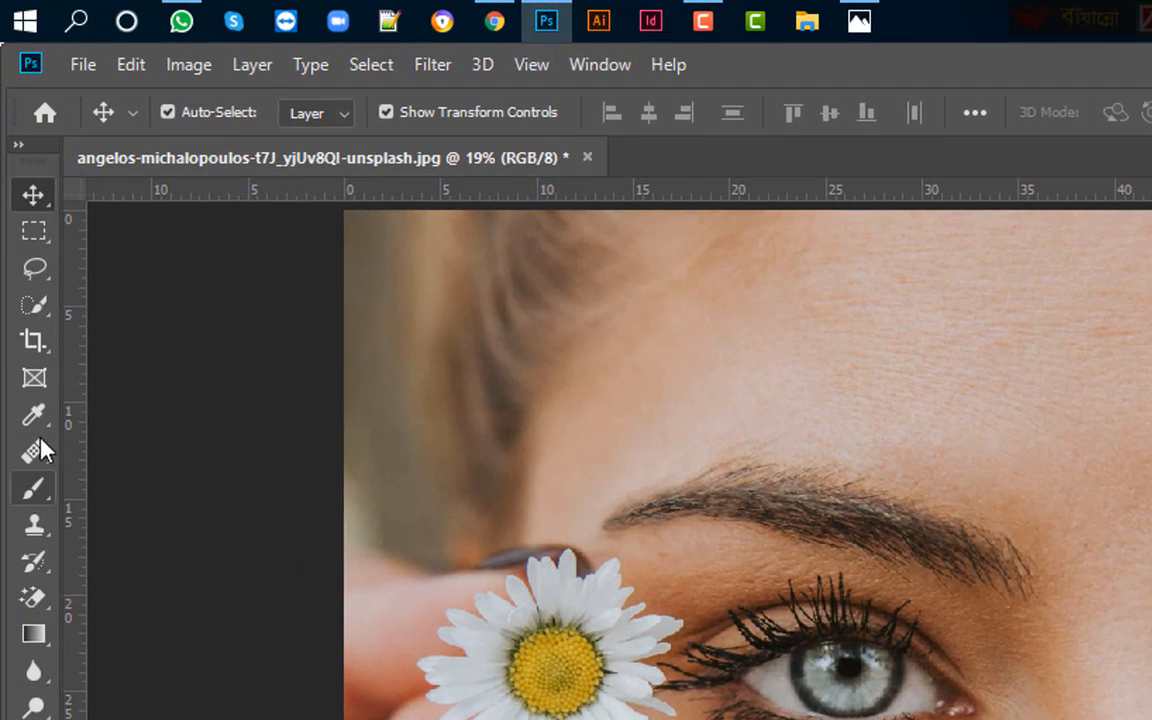
{"action": "left_click", "coordinate": [34, 416]}
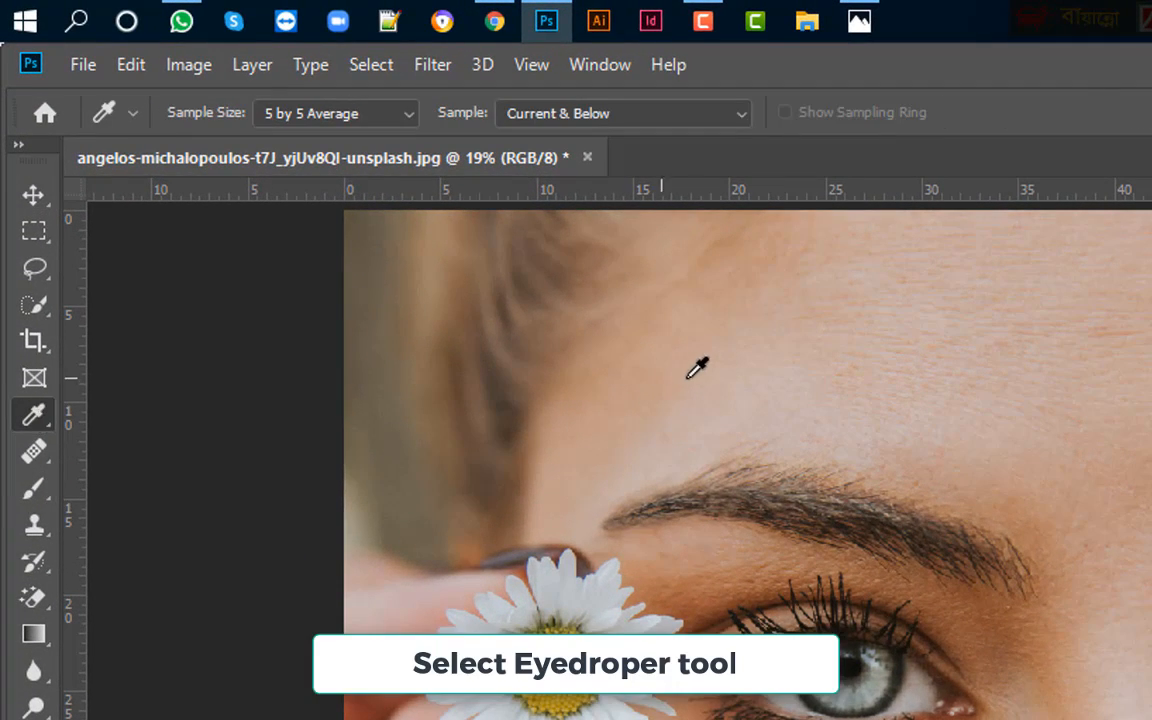
{"action": "left_click", "coordinate": [607, 114]}
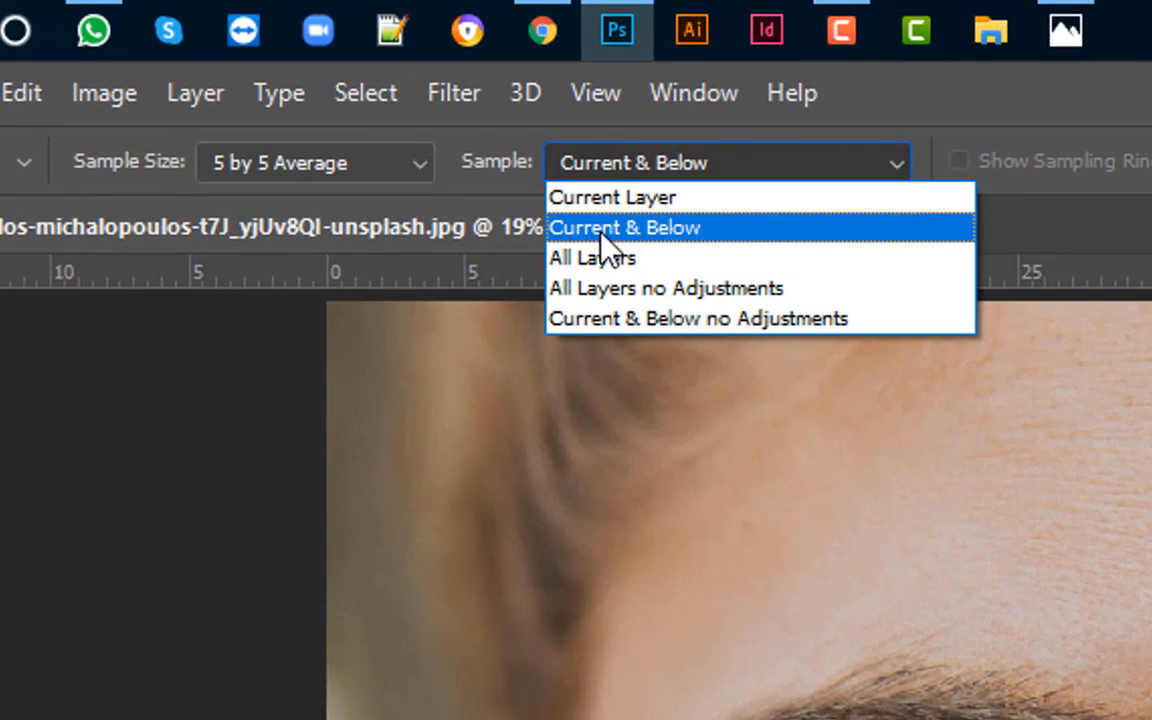
{"action": "left_click", "coordinate": [600, 230]}
{"action": "left_click", "coordinate": [340, 180]}
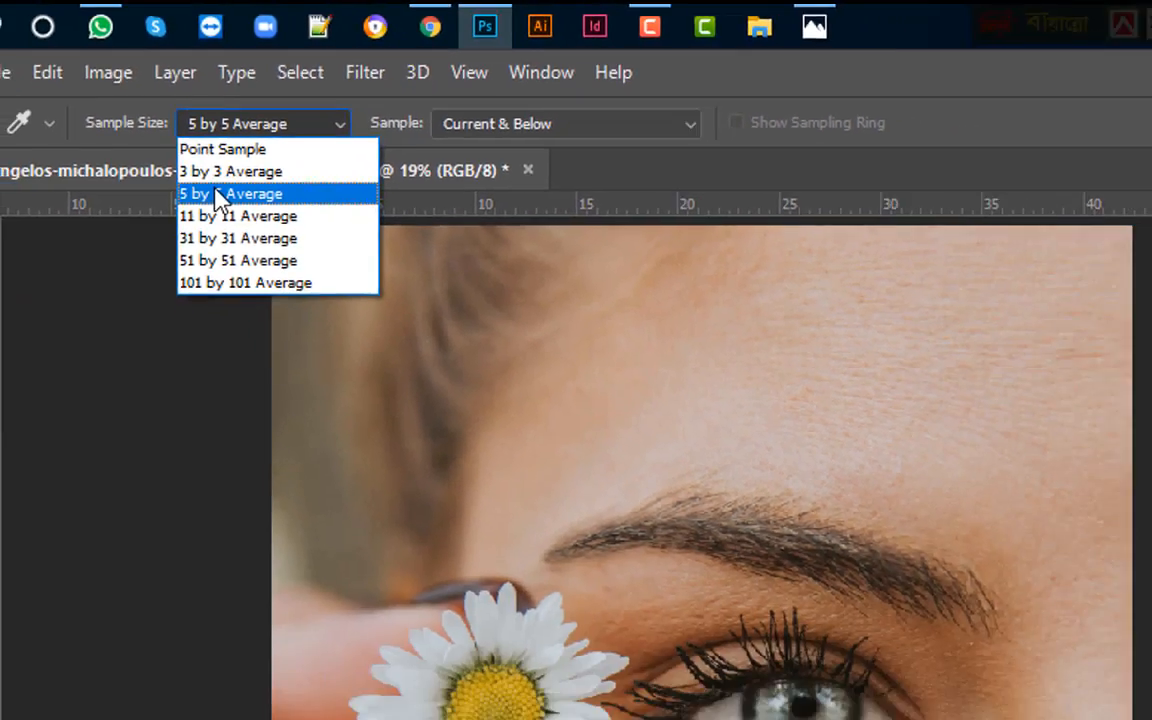
{"action": "left_click", "coordinate": [247, 262]}
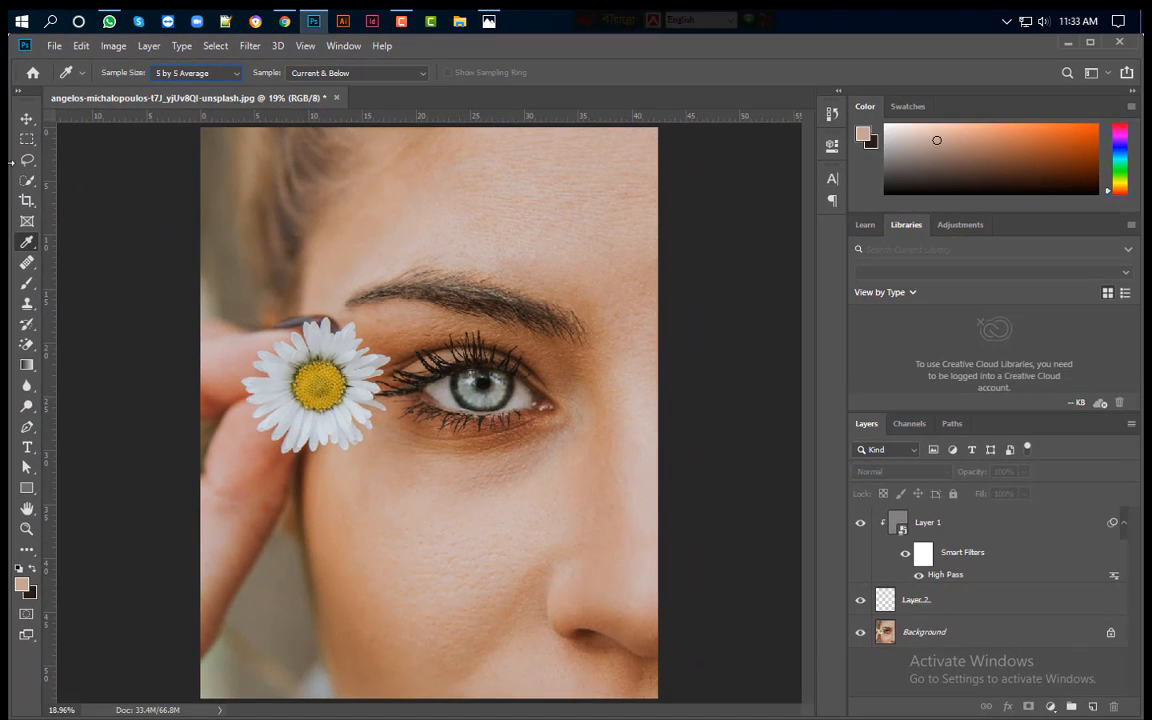
Step: Select Layer 2, sample the light cheek skin tone and brush it over the outer under-eye area
{"action": "right_click", "coordinate": [27, 285]}
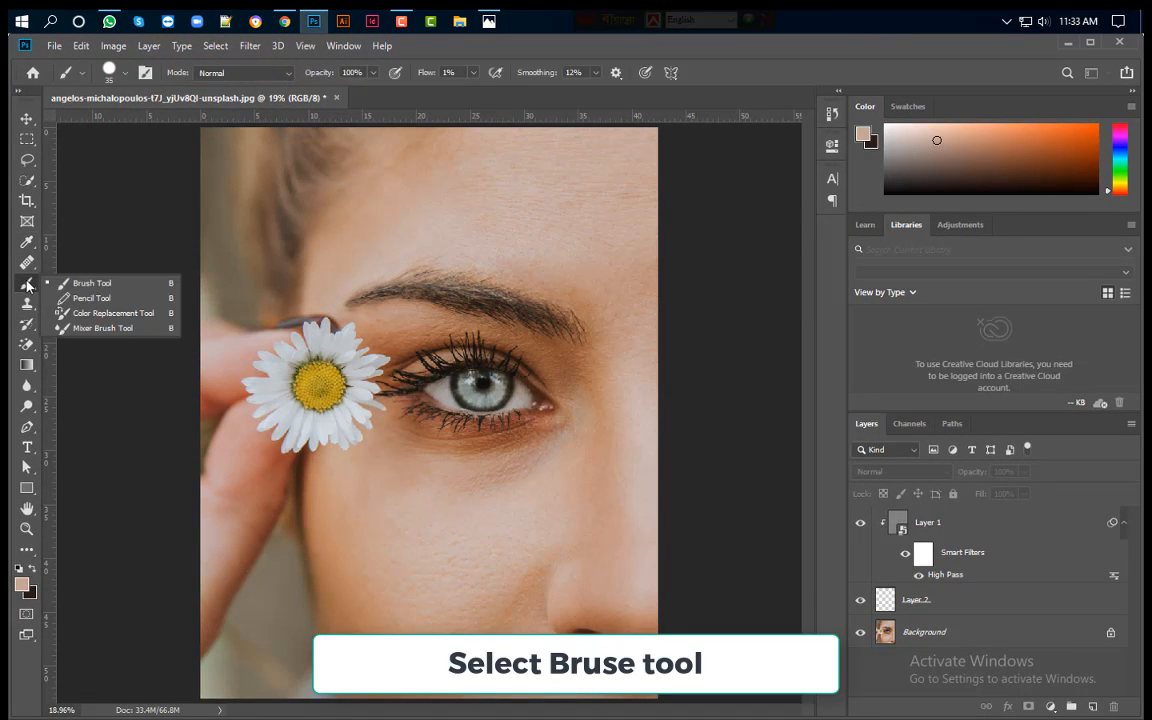
{"action": "left_click", "coordinate": [84, 258]}
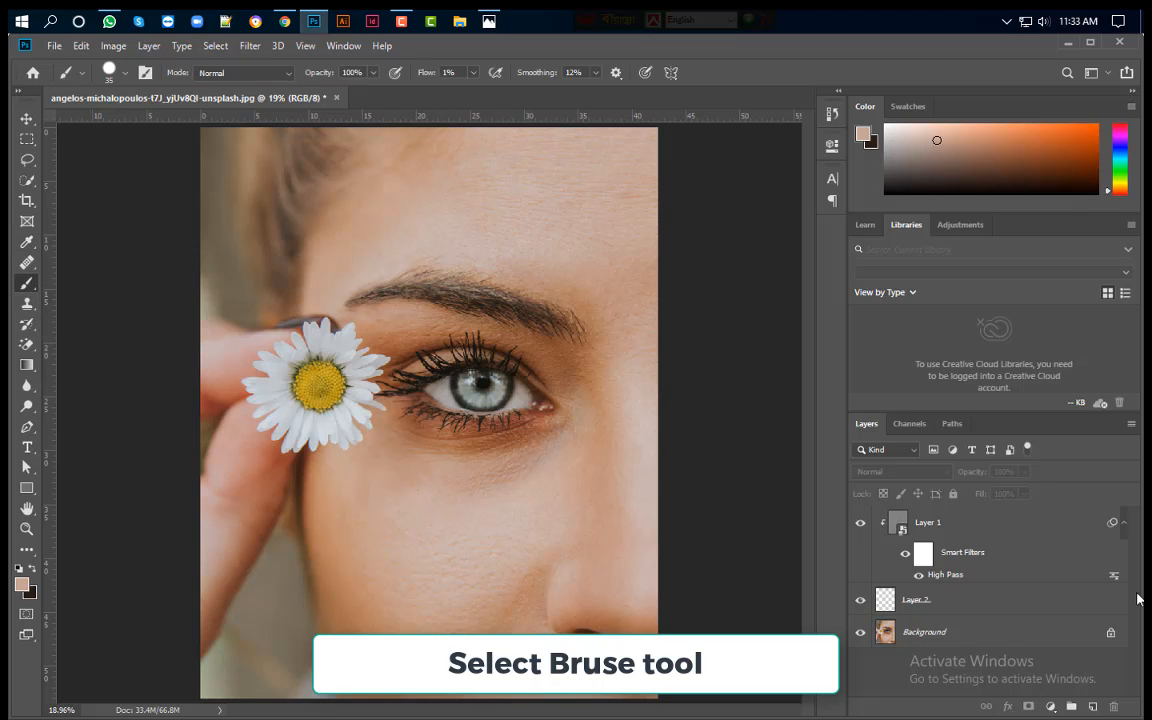
{"action": "left_click", "coordinate": [1000, 599]}
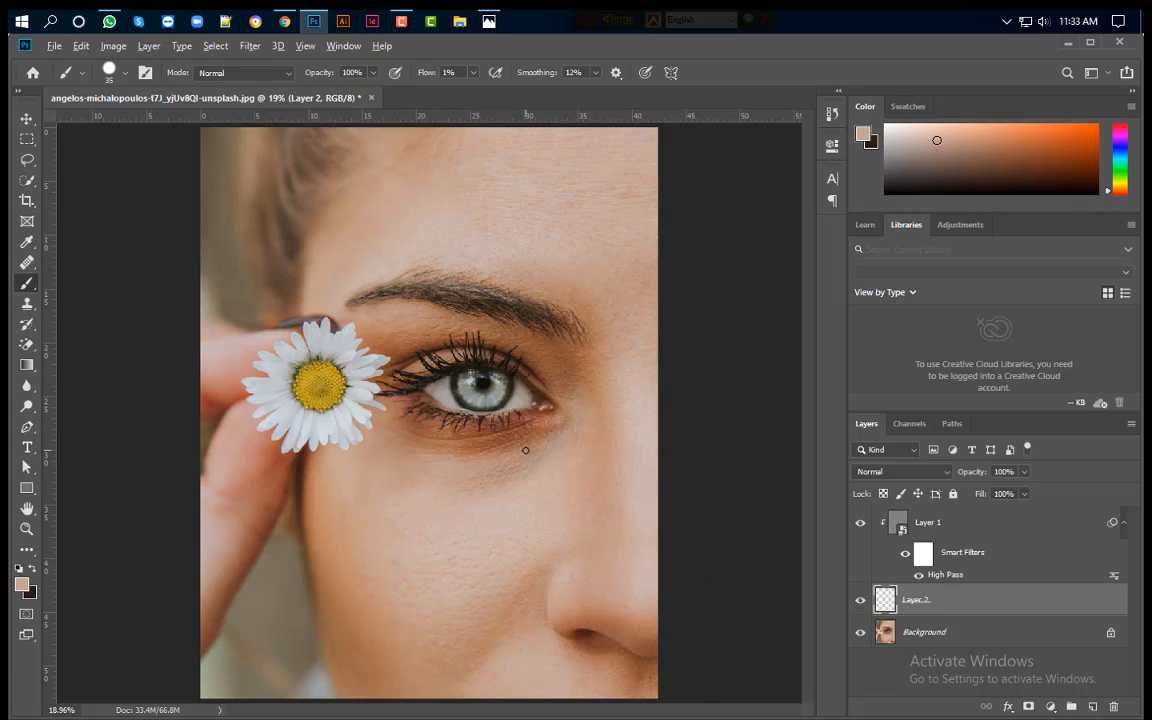
{"action": "scroll", "coordinate": [525, 450], "scroll_direction": "up", "scroll_amount": 5}
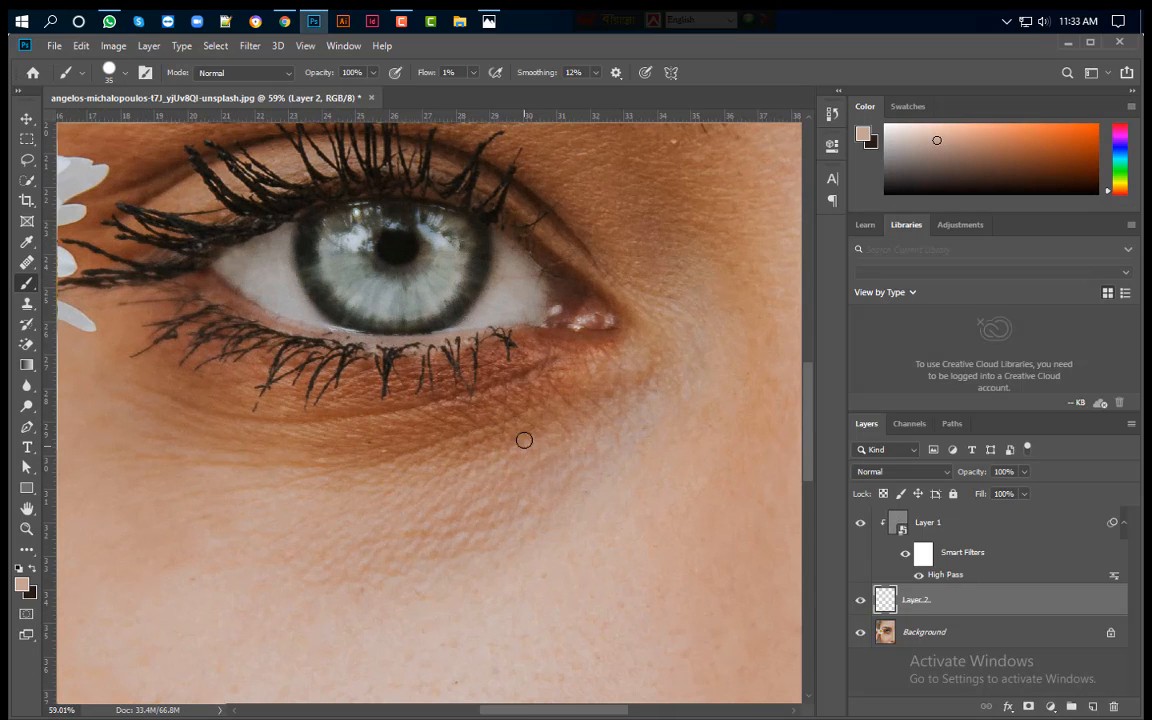
{"action": "scroll", "coordinate": [528, 432], "scroll_direction": "down", "scroll_amount": 4}
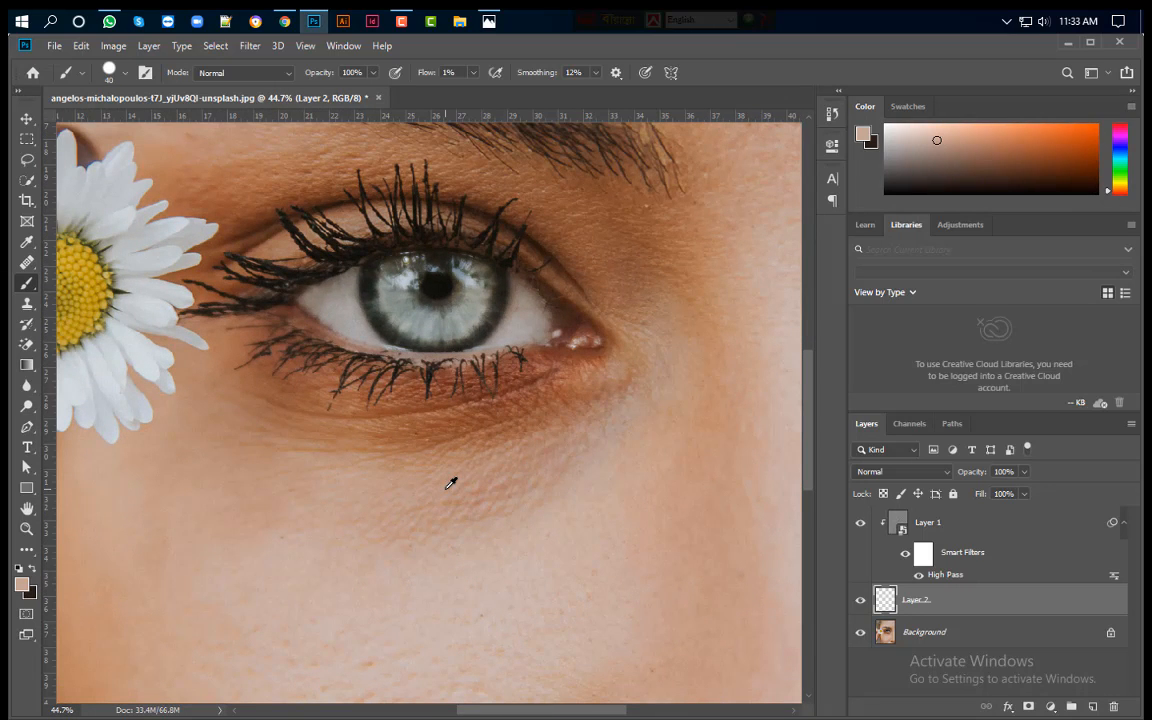
{"action": "left_click", "coordinate": [330, 555], "text": "alt"}
{"action": "mouse_move", "coordinate": [298, 465]}
{"action": "left_mouse_down"}
{"action": "mouse_move", "coordinate": [234, 457]}
{"action": "mouse_move", "coordinate": [561, 473]}
{"action": "mouse_move", "coordinate": [403, 503]}
{"action": "left_mouse_up"}
Step: Enlarge the brush to 70, set its flow to 2% and paint over the dark skin below the eye
{"action": "scroll", "coordinate": [509, 471], "scroll_direction": "up", "scroll_amount": 2}
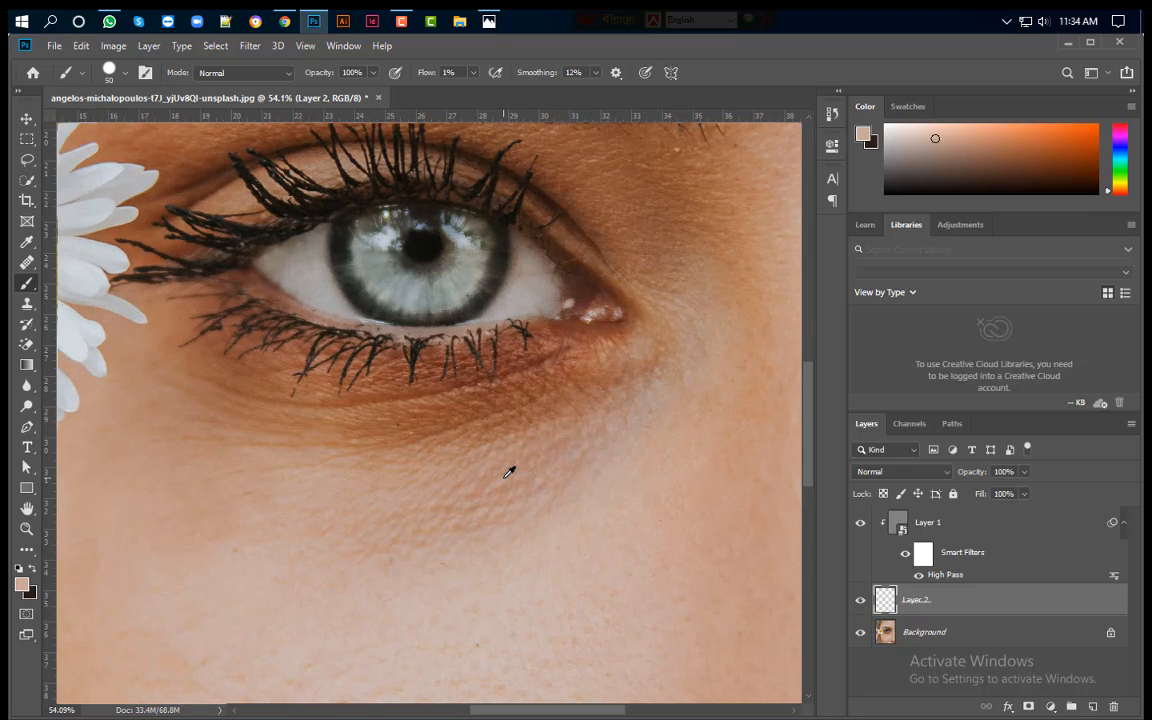
{"action": "key", "text": "bracketright"}
{"action": "key", "text": "bracketright"}
{"action": "left_click", "coordinate": [475, 73]}
{"action": "left_click", "coordinate": [455, 74]}
{"action": "type", "text": "2"}
{"action": "mouse_move", "coordinate": [476, 443]}
{"action": "left_mouse_down"}
{"action": "mouse_move", "coordinate": [623, 397]}
{"action": "mouse_move", "coordinate": [406, 468]}
{"action": "mouse_move", "coordinate": [570, 427]}
{"action": "mouse_move", "coordinate": [466, 469]}
{"action": "mouse_move", "coordinate": [467, 446]}
{"action": "mouse_move", "coordinate": [483, 436]}
{"action": "mouse_move", "coordinate": [326, 443]}
{"action": "mouse_move", "coordinate": [432, 409]}
{"action": "mouse_move", "coordinate": [578, 391]}
{"action": "mouse_move", "coordinate": [438, 431]}
{"action": "left_mouse_up"}
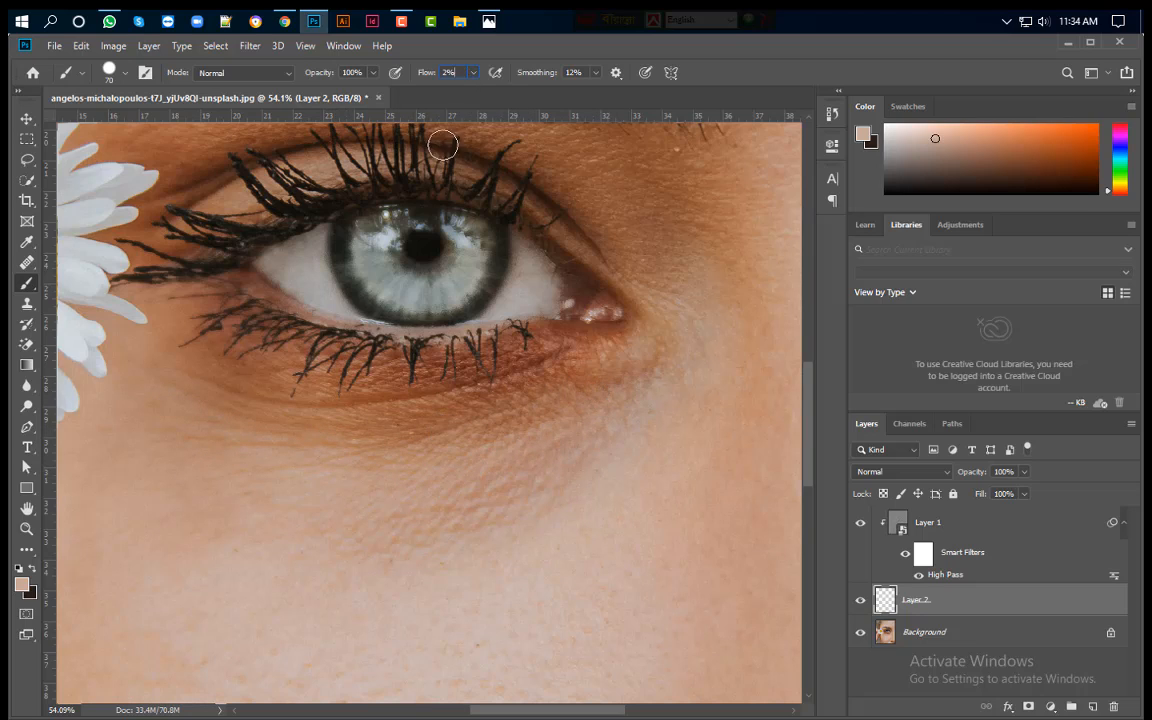
Step: Lower the brush flow to 1% and paint along the dark circle below the inner eye corner
{"action": "key", "text": "Down"}
{"action": "key", "text": "Return"}
{"action": "mouse_move", "coordinate": [664, 365]}
{"action": "left_mouse_down"}
{"action": "mouse_move", "coordinate": [573, 384]}
{"action": "mouse_move", "coordinate": [658, 334]}
{"action": "mouse_move", "coordinate": [622, 397]}
{"action": "mouse_move", "coordinate": [538, 386]}
{"action": "mouse_move", "coordinate": [409, 421]}
{"action": "mouse_move", "coordinate": [494, 418]}
{"action": "mouse_move", "coordinate": [230, 451]}
{"action": "mouse_move", "coordinate": [186, 551]}
{"action": "mouse_move", "coordinate": [233, 502]}
{"action": "mouse_move", "coordinate": [187, 495]}
{"action": "mouse_move", "coordinate": [288, 575]}
{"action": "mouse_move", "coordinate": [234, 550]}
{"action": "mouse_move", "coordinate": [175, 483]}
{"action": "mouse_move", "coordinate": [206, 543]}
{"action": "mouse_move", "coordinate": [220, 478]}
{"action": "mouse_move", "coordinate": [329, 530]}
{"action": "mouse_move", "coordinate": [440, 530]}
{"action": "mouse_move", "coordinate": [460, 494]}
{"action": "mouse_move", "coordinate": [500, 486]}
{"action": "mouse_move", "coordinate": [333, 507]}
{"action": "mouse_move", "coordinate": [523, 433]}
{"action": "left_mouse_up"}
Step: Sample nearby cheek tones and paint them over the outer under-eye area and upper cheek on Layer 2
{"action": "scroll", "coordinate": [585, 446], "scroll_direction": "down", "scroll_amount": 5}
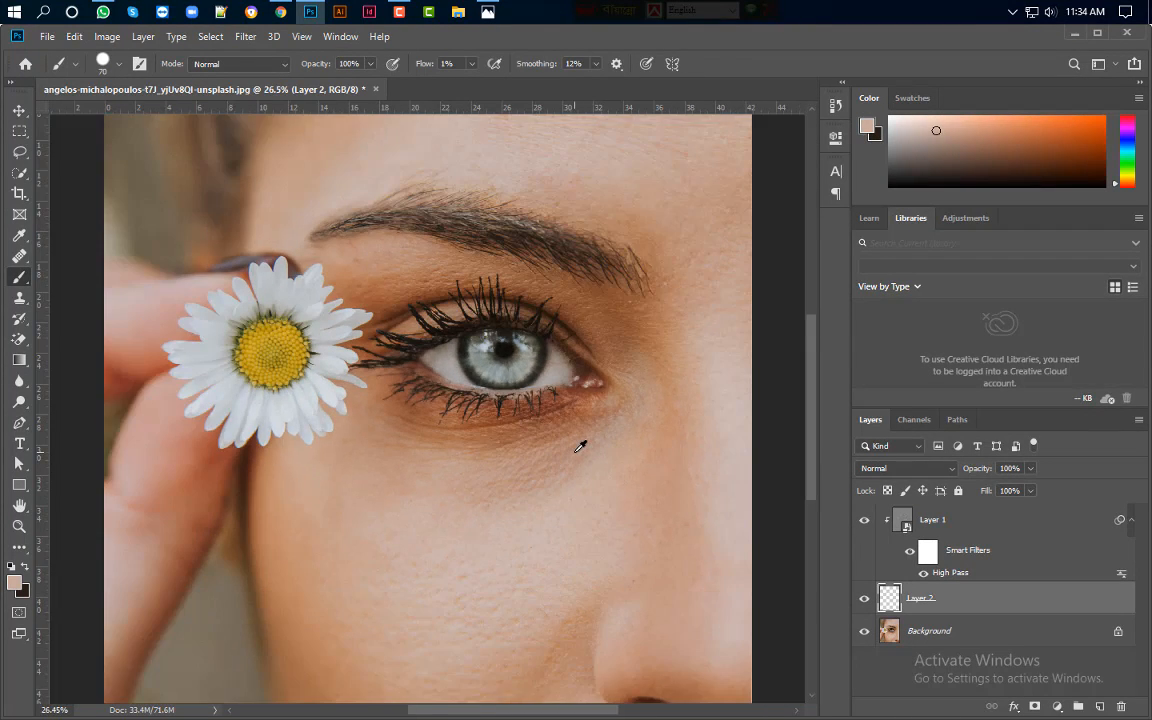
{"action": "scroll", "coordinate": [481, 457], "scroll_direction": "up", "scroll_amount": 3}
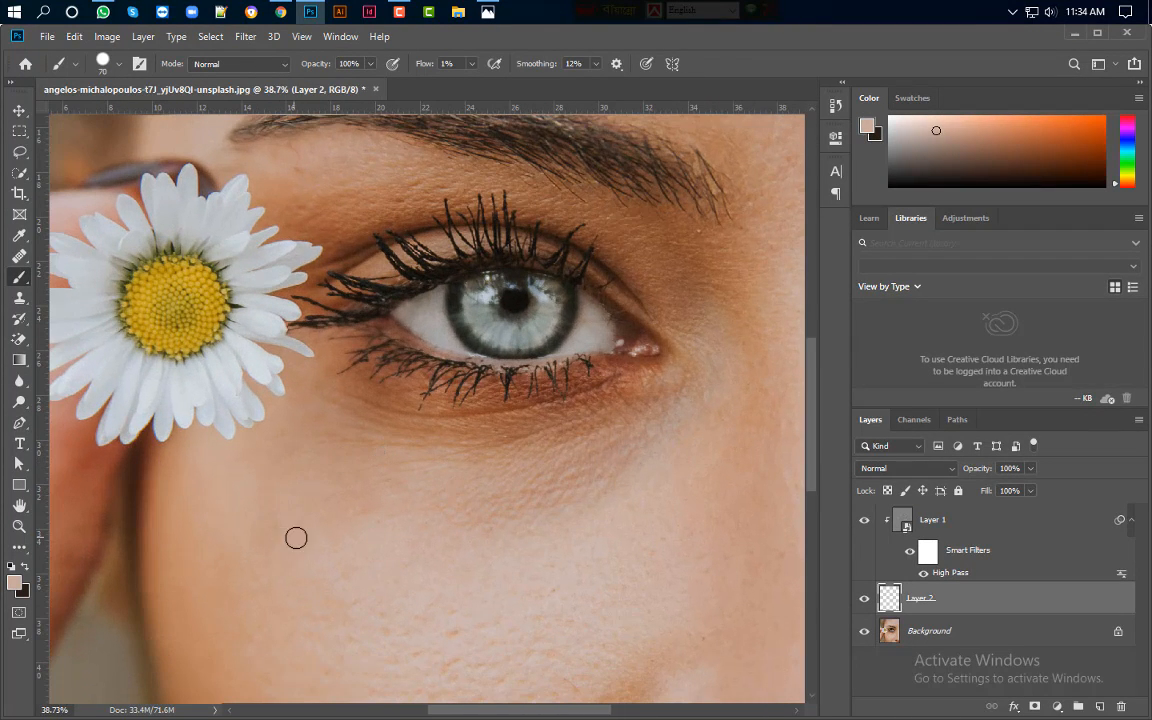
{"action": "left_click", "coordinate": [298, 547], "text": "alt"}
{"action": "mouse_move", "coordinate": [273, 548]}
{"action": "left_mouse_down"}
{"action": "mouse_move", "coordinate": [285, 458]}
{"action": "mouse_move", "coordinate": [266, 552]}
{"action": "mouse_move", "coordinate": [277, 528]}
{"action": "mouse_move", "coordinate": [302, 584]}
{"action": "left_mouse_up"}
{"action": "left_click", "coordinate": [386, 570], "text": "alt"}
{"action": "mouse_move", "coordinate": [286, 436]}
{"action": "left_mouse_down"}
{"action": "mouse_move", "coordinate": [263, 460]}
{"action": "mouse_move", "coordinate": [254, 566]}
{"action": "mouse_move", "coordinate": [279, 484]}
{"action": "mouse_move", "coordinate": [264, 478]}
{"action": "left_mouse_up"}
{"action": "mouse_move", "coordinate": [265, 475]}
{"action": "left_mouse_down"}
{"action": "mouse_move", "coordinate": [299, 580]}
{"action": "mouse_move", "coordinate": [420, 612]}
{"action": "left_mouse_up"}
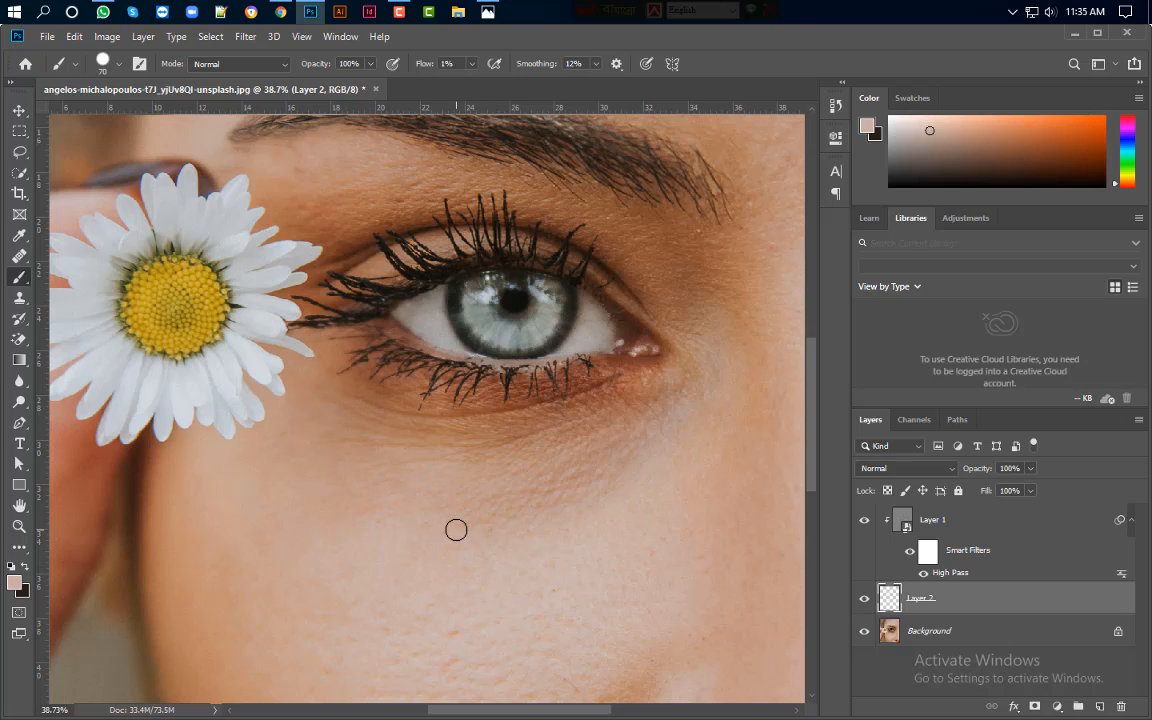
Step: Toggle Layer 2's visibility to compare the under-eye area before and after retouching
{"action": "left_click", "coordinate": [864, 598]}
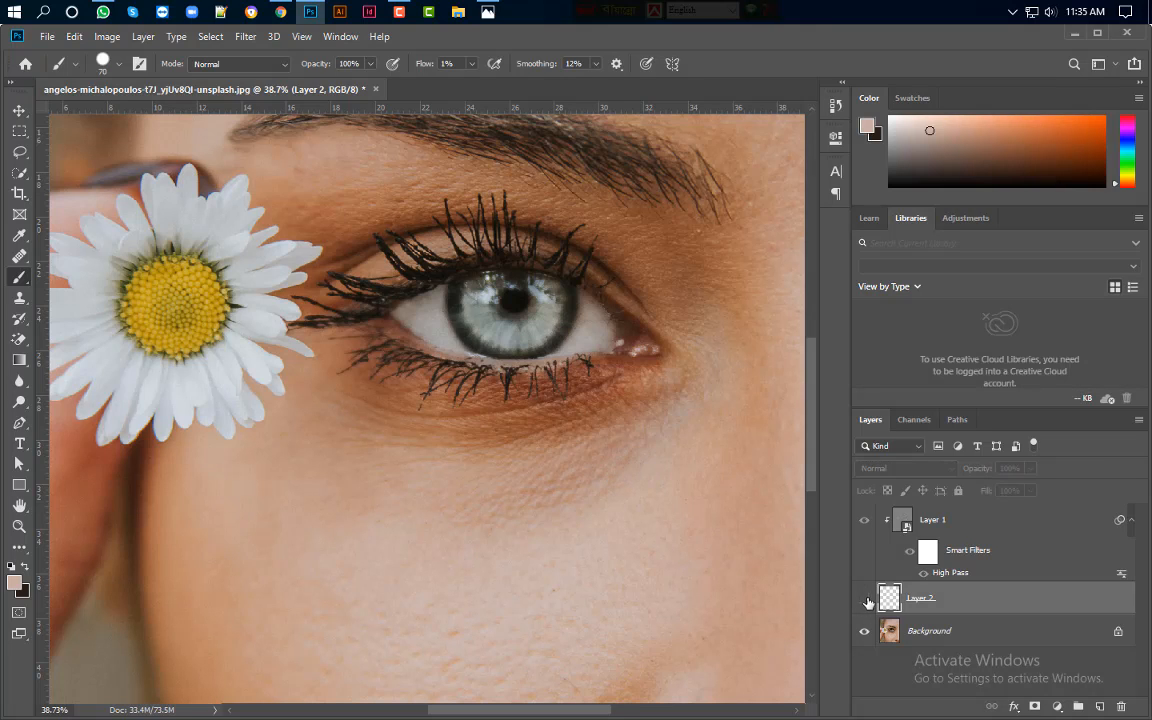
{"action": "left_click", "coordinate": [865, 599]}
{"action": "left_click", "coordinate": [865, 599]}
{"action": "left_click", "coordinate": [865, 599]}
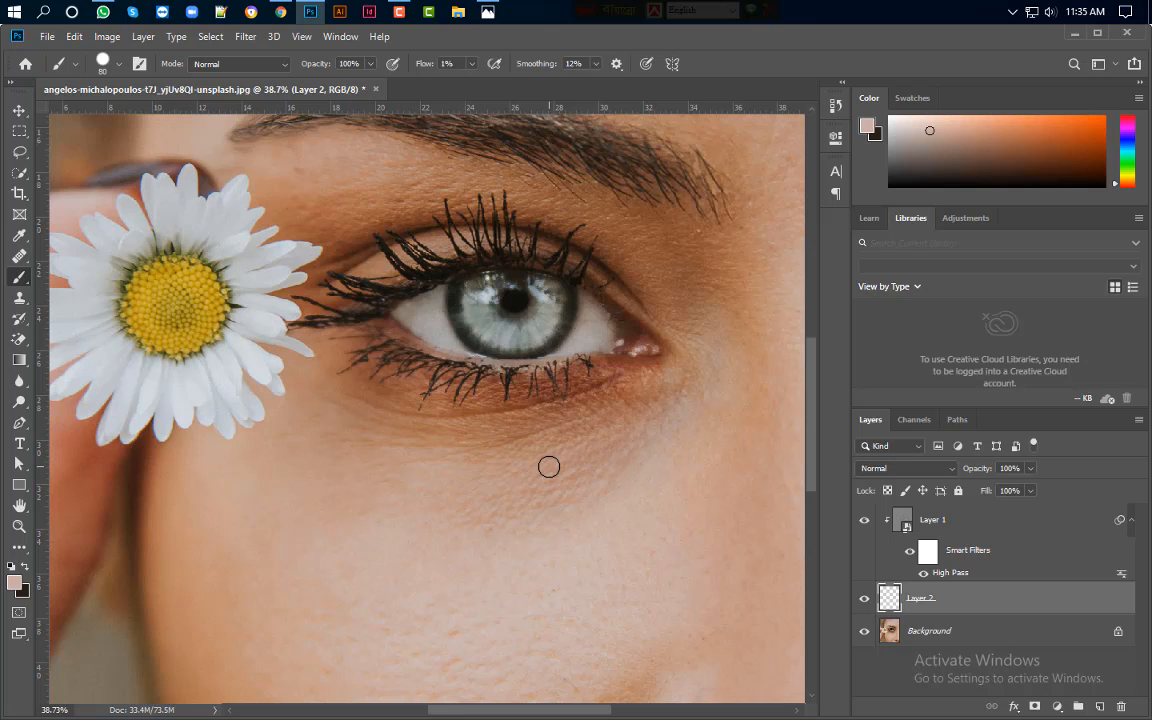
Step: Enlarge the brush to 150 and paint a sampled cheek tone across the skin below the eye on Layer 2
{"action": "key", "text": "bracketright"}
{"action": "key", "text": "bracketright"}
{"action": "key", "text": "bracketright"}
{"action": "key", "text": "bracketright"}
{"action": "mouse_move", "coordinate": [593, 448]}
{"action": "left_mouse_down"}
{"action": "mouse_move", "coordinate": [638, 412]}
{"action": "mouse_move", "coordinate": [626, 435]}
{"action": "mouse_move", "coordinate": [478, 509]}
{"action": "mouse_move", "coordinate": [405, 526]}
{"action": "mouse_move", "coordinate": [539, 485]}
{"action": "mouse_move", "coordinate": [641, 433]}
{"action": "mouse_move", "coordinate": [575, 486]}
{"action": "mouse_move", "coordinate": [479, 523]}
{"action": "mouse_move", "coordinate": [384, 530]}
{"action": "mouse_move", "coordinate": [332, 516]}
{"action": "mouse_move", "coordinate": [459, 577]}
{"action": "mouse_move", "coordinate": [549, 538]}
{"action": "left_mouse_up"}
{"action": "key", "text": "alt"}
{"action": "left_click", "coordinate": [568, 483], "text": "alt"}
{"action": "mouse_move", "coordinate": [568, 483]}
{"action": "left_mouse_down"}
{"action": "mouse_move", "coordinate": [537, 455]}
{"action": "mouse_move", "coordinate": [350, 416]}
{"action": "mouse_move", "coordinate": [474, 453]}
{"action": "mouse_move", "coordinate": [531, 451]}
{"action": "mouse_move", "coordinate": [635, 420]}
{"action": "mouse_move", "coordinate": [447, 445]}
{"action": "mouse_move", "coordinate": [534, 435]}
{"action": "mouse_move", "coordinate": [431, 434]}
{"action": "mouse_move", "coordinate": [344, 402]}
{"action": "mouse_move", "coordinate": [323, 463]}
{"action": "mouse_move", "coordinate": [324, 425]}
{"action": "left_mouse_up"}
Step: Sample the skin below the outer eye corner and paint it over the outer under-eye area
{"action": "left_click", "coordinate": [344, 512], "text": "alt"}
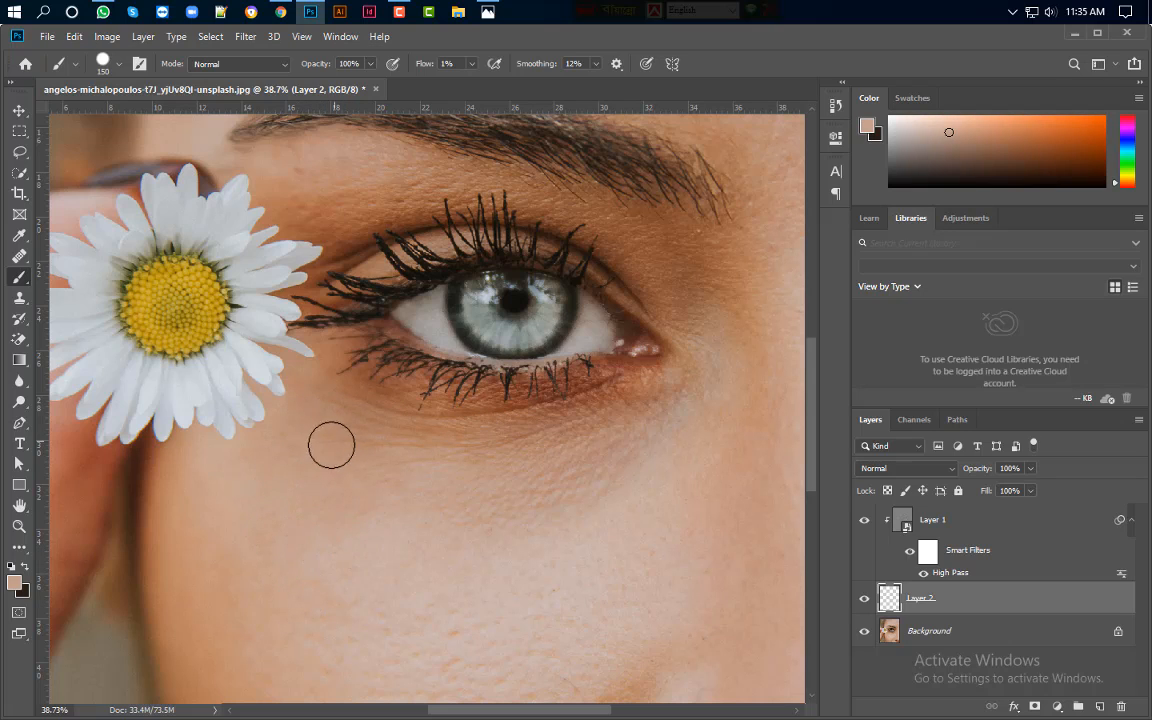
{"action": "mouse_move", "coordinate": [327, 391]}
{"action": "left_mouse_down"}
{"action": "mouse_move", "coordinate": [378, 455]}
{"action": "mouse_move", "coordinate": [408, 456]}
{"action": "mouse_move", "coordinate": [344, 418]}
{"action": "mouse_move", "coordinate": [409, 445]}
{"action": "mouse_move", "coordinate": [341, 432]}
{"action": "left_mouse_up"}
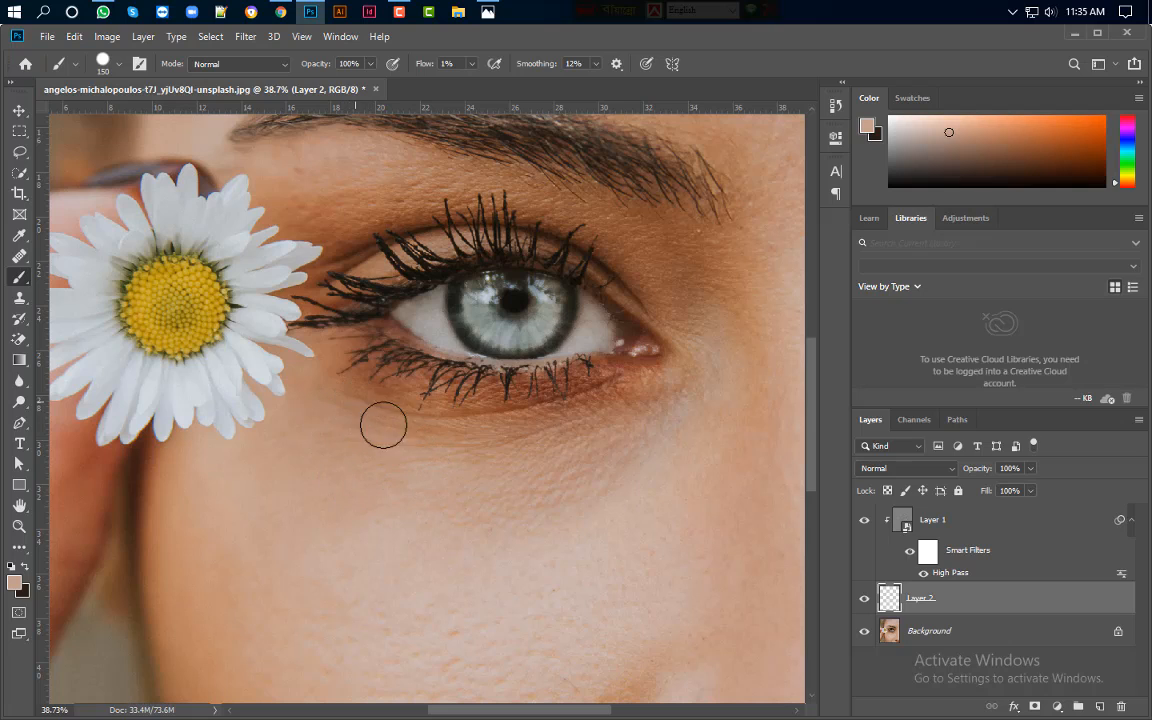
{"action": "left_click_drag", "start_coordinate": [395, 409], "coordinate": [377, 441]}
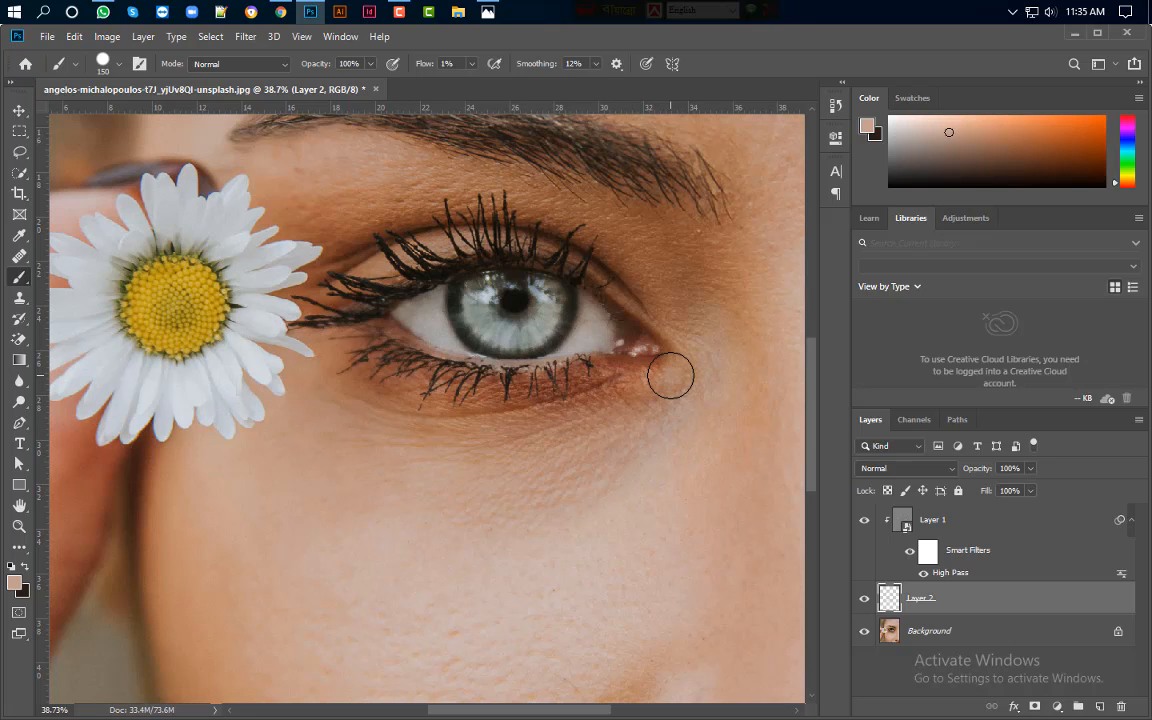
Step: Reduce the brush size to 90 and paint the sampled tone around the inner eye corner
{"action": "key", "text": "bracketleft"}
{"action": "left_click_drag", "start_coordinate": [605, 340], "coordinate": [631, 373]}
{"action": "mouse_move", "coordinate": [647, 420]}
{"action": "left_mouse_down"}
{"action": "mouse_move", "coordinate": [681, 393]}
{"action": "mouse_move", "coordinate": [628, 404]}
{"action": "left_mouse_up"}
Step: Toggle Layer 2's visibility up close and with the whole portrait in view to compare before and after
{"action": "left_click", "coordinate": [865, 599]}
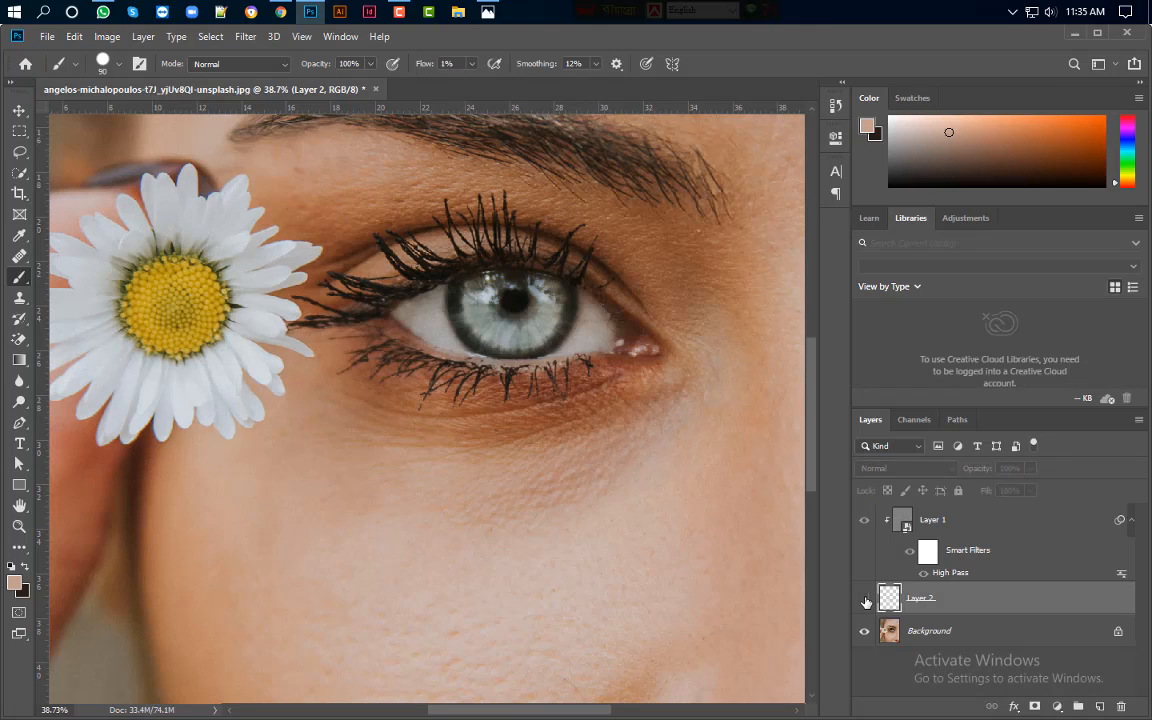
{"action": "left_click", "coordinate": [865, 599]}
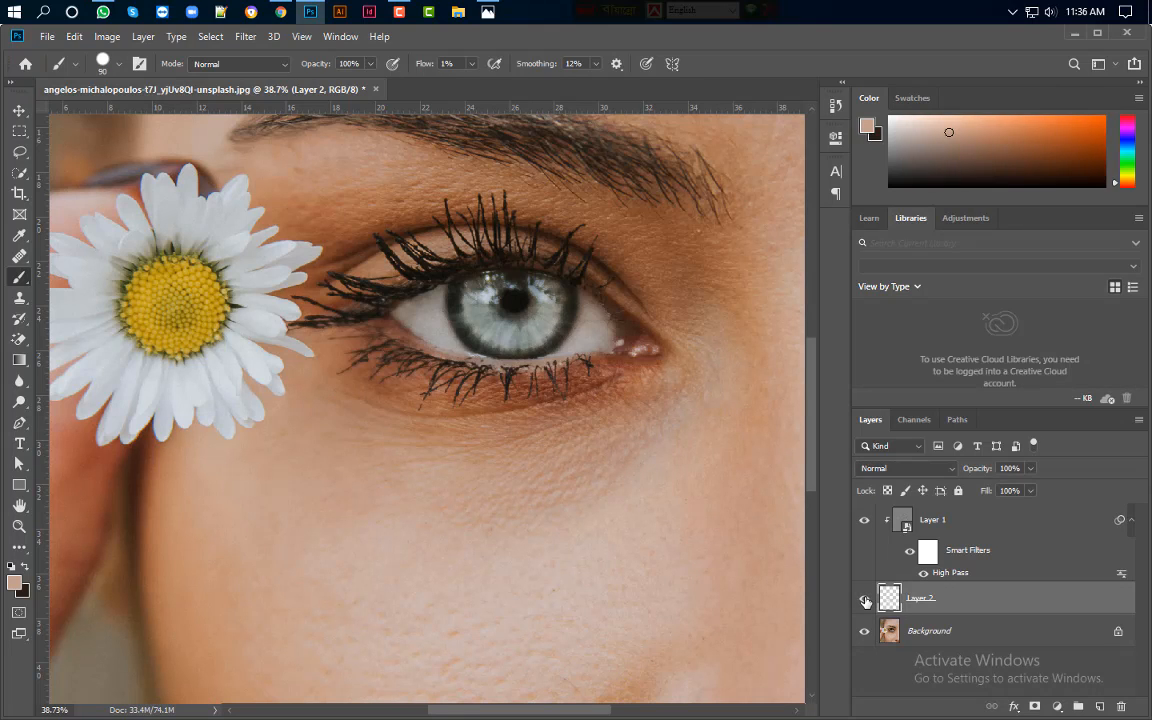
{"action": "left_click", "coordinate": [865, 599]}
{"action": "left_click", "coordinate": [865, 599]}
{"action": "key", "text": "ctrl+0"}
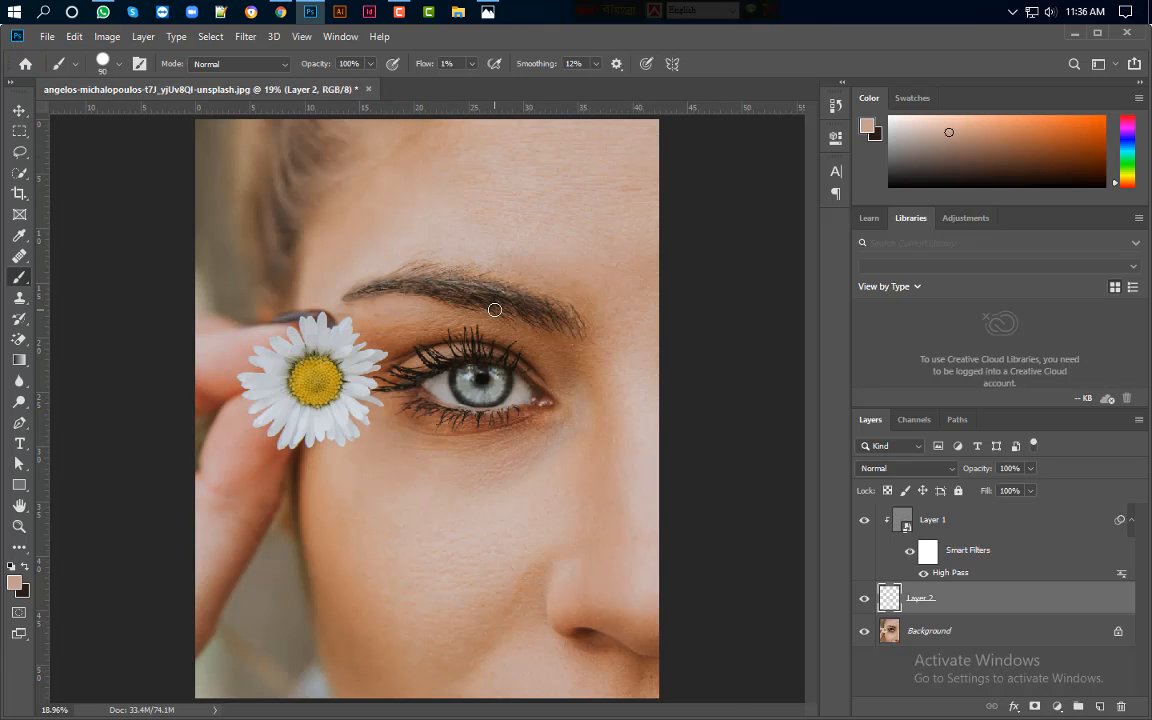
{"action": "left_click", "coordinate": [865, 600]}
{"action": "left_click", "coordinate": [864, 601]}
{"action": "left_click", "coordinate": [864, 601]}
{"action": "left_click", "coordinate": [864, 601]}
Step: Sample forehead skin tones and paint them over the darker skin around the inner end of the eyebrow
{"action": "scroll", "coordinate": [596, 262], "scroll_direction": "up", "scroll_amount": 5}
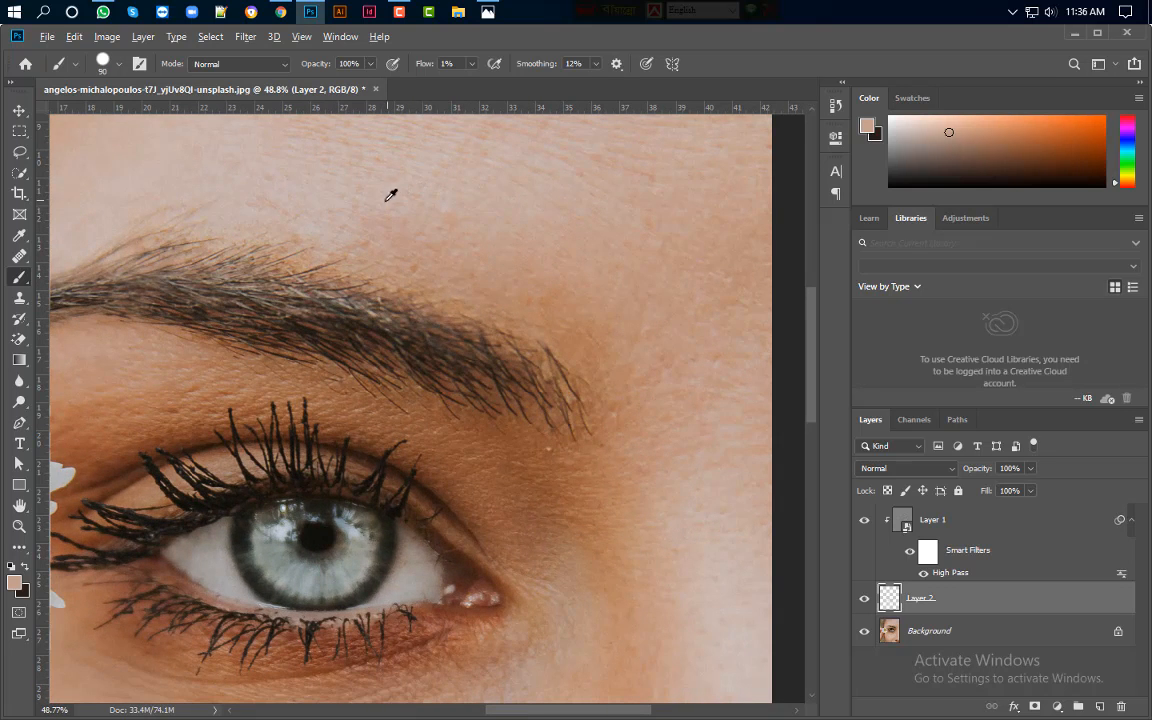
{"action": "left_click", "coordinate": [331, 204], "text": "alt"}
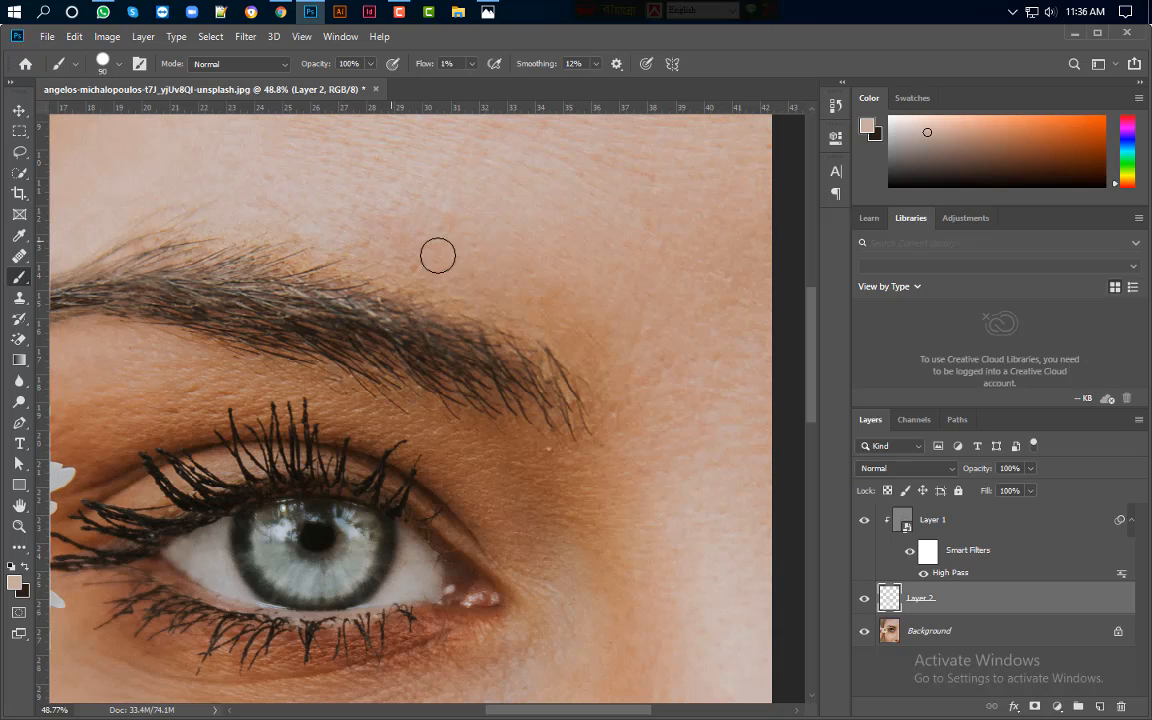
{"action": "mouse_move", "coordinate": [551, 307]}
{"action": "left_mouse_down"}
{"action": "mouse_move", "coordinate": [617, 412]}
{"action": "mouse_move", "coordinate": [432, 195]}
{"action": "mouse_move", "coordinate": [362, 206]}
{"action": "mouse_move", "coordinate": [455, 249]}
{"action": "mouse_move", "coordinate": [355, 244]}
{"action": "mouse_move", "coordinate": [496, 280]}
{"action": "mouse_move", "coordinate": [551, 276]}
{"action": "left_mouse_up"}
{"action": "left_click_drag", "start_coordinate": [538, 270], "coordinate": [497, 246]}
{"action": "mouse_move", "coordinate": [403, 235]}
{"action": "left_mouse_down"}
{"action": "mouse_move", "coordinate": [378, 262]}
{"action": "mouse_move", "coordinate": [388, 273]}
{"action": "mouse_move", "coordinate": [442, 260]}
{"action": "mouse_move", "coordinate": [563, 329]}
{"action": "mouse_move", "coordinate": [288, 203]}
{"action": "mouse_move", "coordinate": [275, 221]}
{"action": "mouse_move", "coordinate": [380, 260]}
{"action": "mouse_move", "coordinate": [463, 273]}
{"action": "mouse_move", "coordinate": [589, 427]}
{"action": "mouse_move", "coordinate": [521, 273]}
{"action": "mouse_move", "coordinate": [551, 340]}
{"action": "mouse_move", "coordinate": [594, 365]}
{"action": "left_mouse_up"}
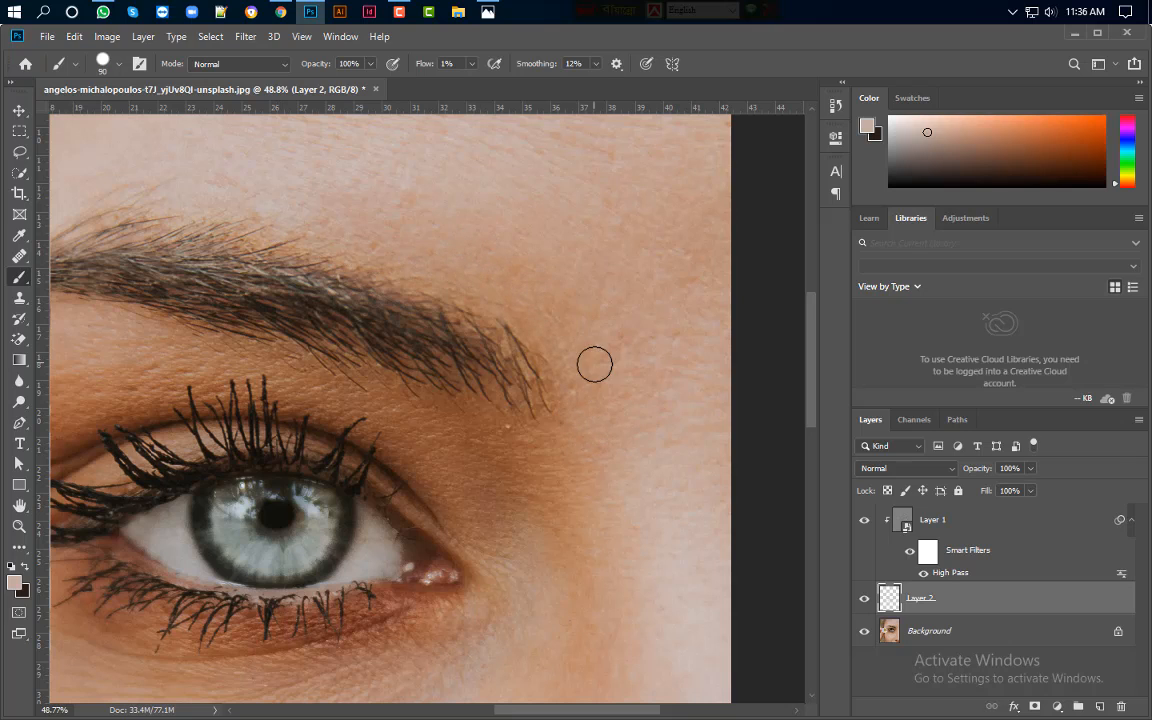
{"action": "left_click", "coordinate": [499, 226], "text": "alt"}
{"action": "mouse_move", "coordinate": [497, 227]}
{"action": "left_mouse_down"}
{"action": "mouse_move", "coordinate": [402, 233]}
{"action": "mouse_move", "coordinate": [549, 326]}
{"action": "mouse_move", "coordinate": [602, 430]}
{"action": "mouse_move", "coordinate": [540, 312]}
{"action": "mouse_move", "coordinate": [480, 240]}
{"action": "mouse_move", "coordinate": [579, 342]}
{"action": "mouse_move", "coordinate": [586, 428]}
{"action": "mouse_move", "coordinate": [527, 266]}
{"action": "mouse_move", "coordinate": [576, 384]}
{"action": "mouse_move", "coordinate": [536, 300]}
{"action": "mouse_move", "coordinate": [311, 221]}
{"action": "mouse_move", "coordinate": [358, 249]}
{"action": "mouse_move", "coordinate": [472, 275]}
{"action": "mouse_move", "coordinate": [359, 225]}
{"action": "mouse_move", "coordinate": [326, 227]}
{"action": "mouse_move", "coordinate": [516, 311]}
{"action": "mouse_move", "coordinate": [565, 413]}
{"action": "mouse_move", "coordinate": [584, 491]}
{"action": "mouse_move", "coordinate": [565, 325]}
{"action": "mouse_move", "coordinate": [574, 375]}
{"action": "mouse_move", "coordinate": [585, 321]}
{"action": "mouse_move", "coordinate": [634, 437]}
{"action": "mouse_move", "coordinate": [640, 392]}
{"action": "mouse_move", "coordinate": [595, 326]}
{"action": "left_mouse_up"}
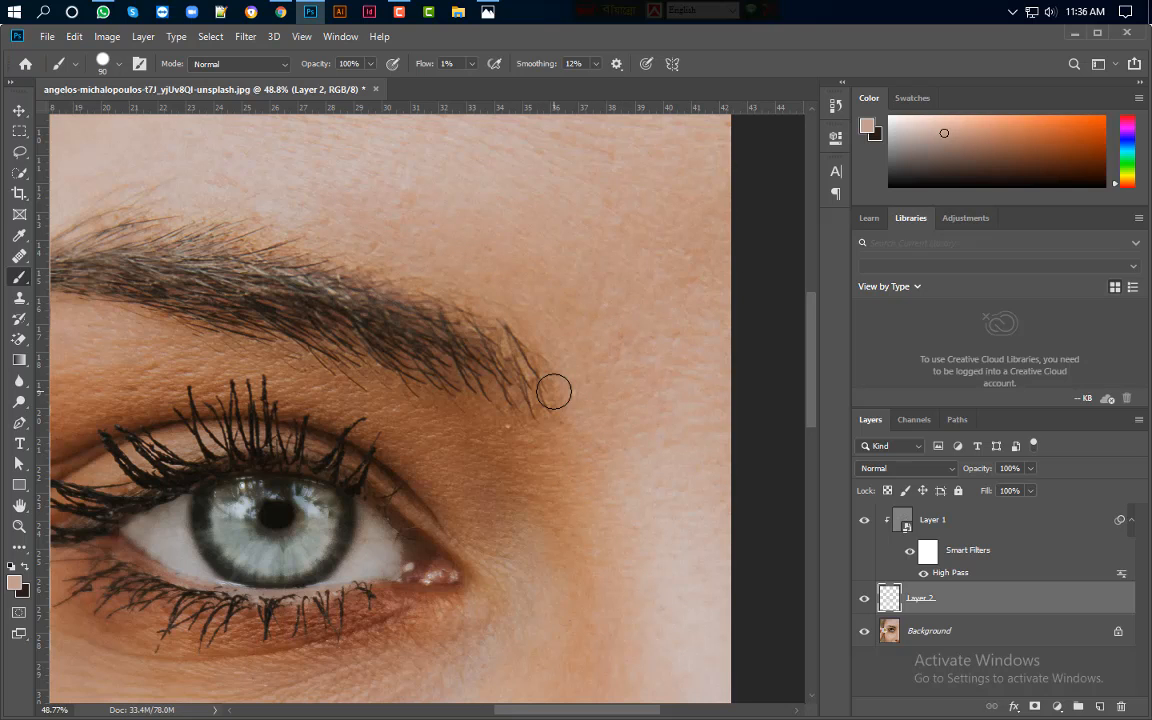
Step: Toggle Layer 2's visibility to compare the skin around the inner eyebrow before and after retouching
{"action": "left_click", "coordinate": [865, 600]}
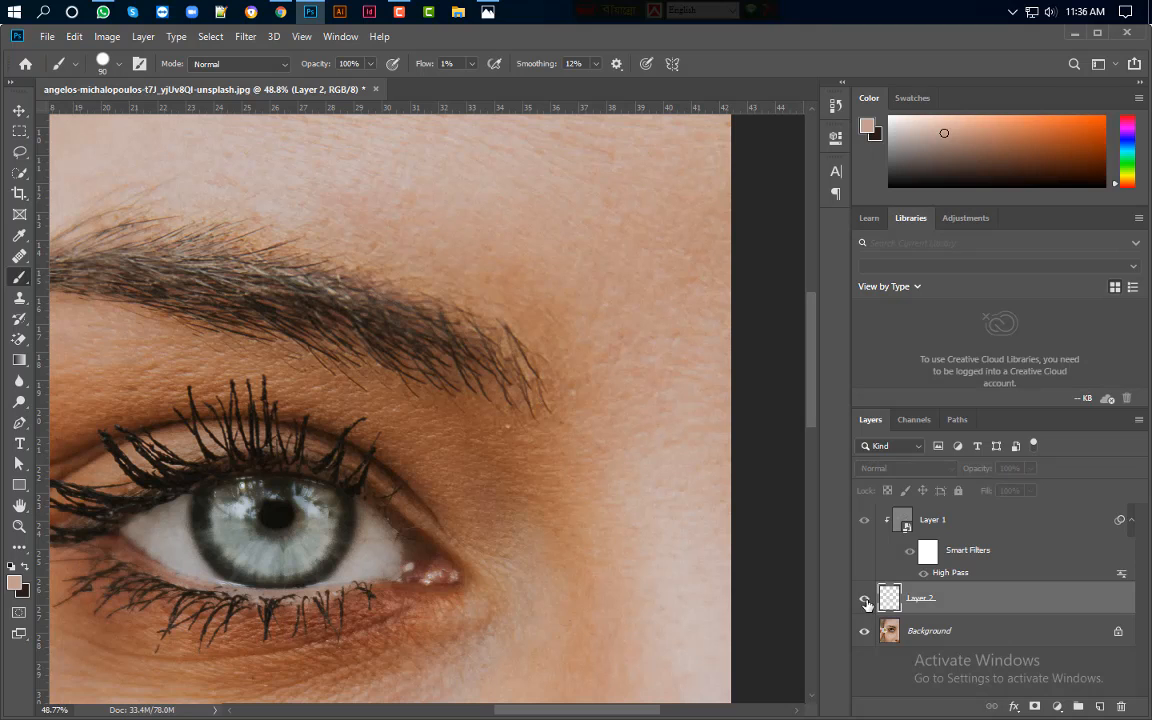
{"action": "left_click", "coordinate": [865, 600]}
{"action": "left_click", "coordinate": [865, 600]}
{"action": "left_click", "coordinate": [865, 600]}
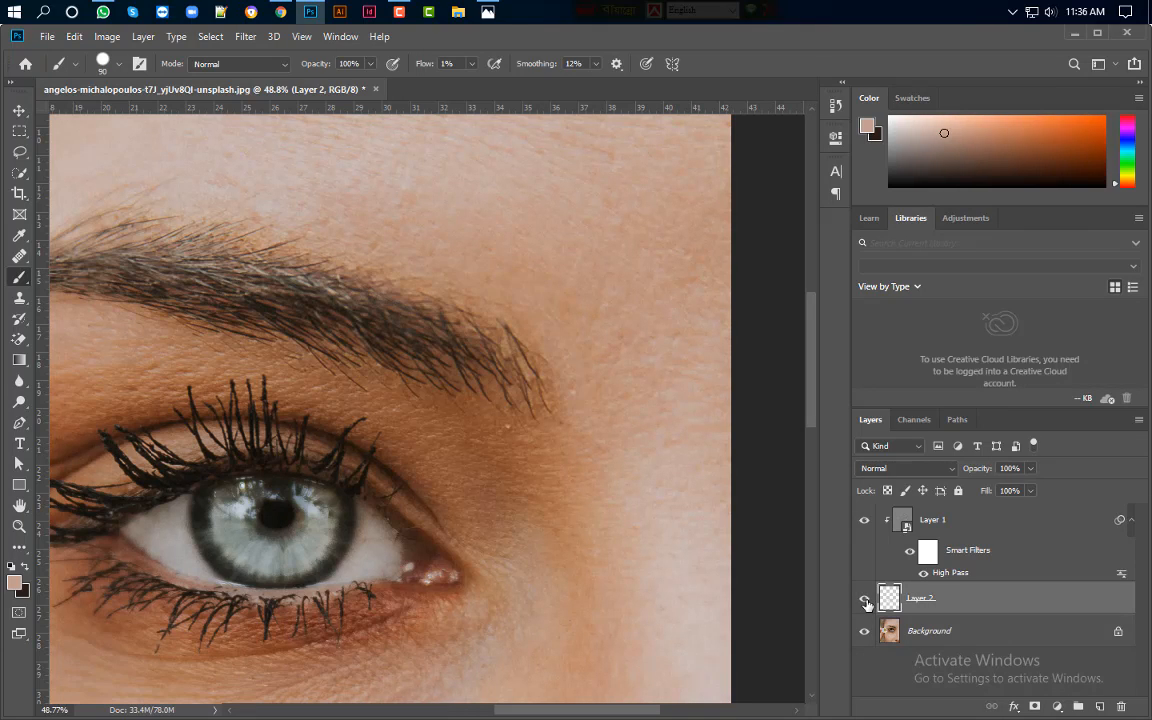
{"action": "left_click", "coordinate": [865, 600]}
{"action": "left_click", "coordinate": [865, 600]}
{"action": "scroll", "coordinate": [655, 290], "scroll_direction": "down", "scroll_amount": 2}
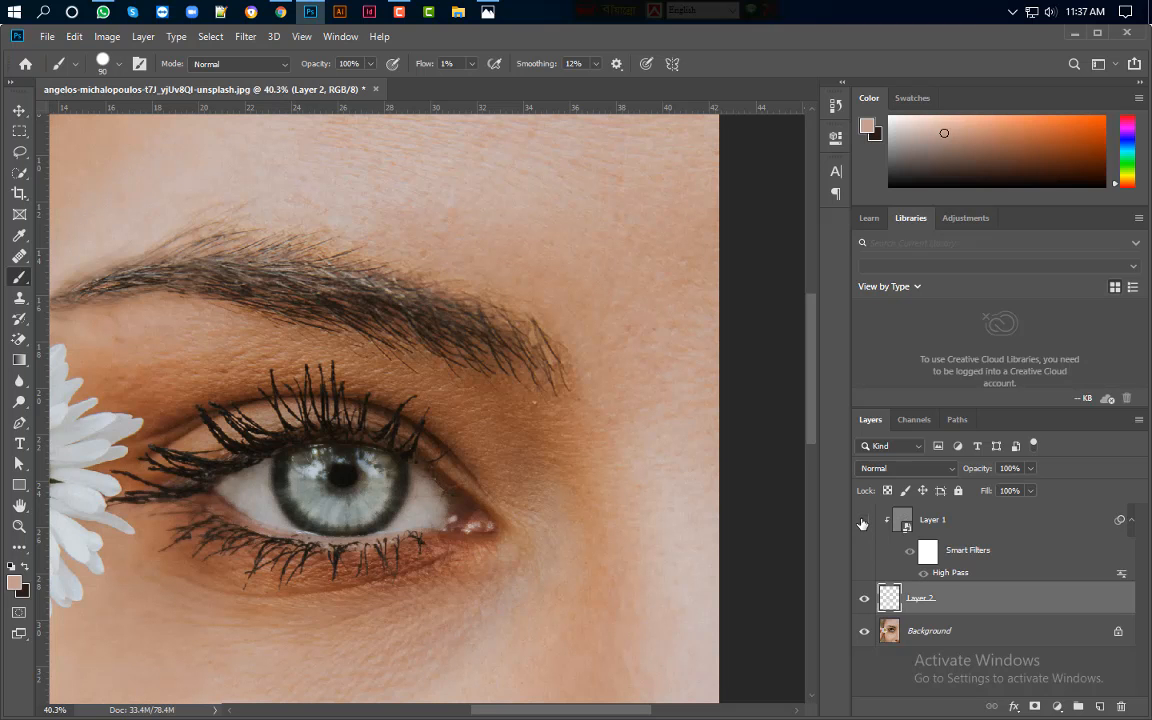
Step: Sample a skin tone on the nose and paint it along the side of the nose above the nostril
{"action": "scroll", "coordinate": [373, 566], "scroll_direction": "up", "scroll_amount": 2}
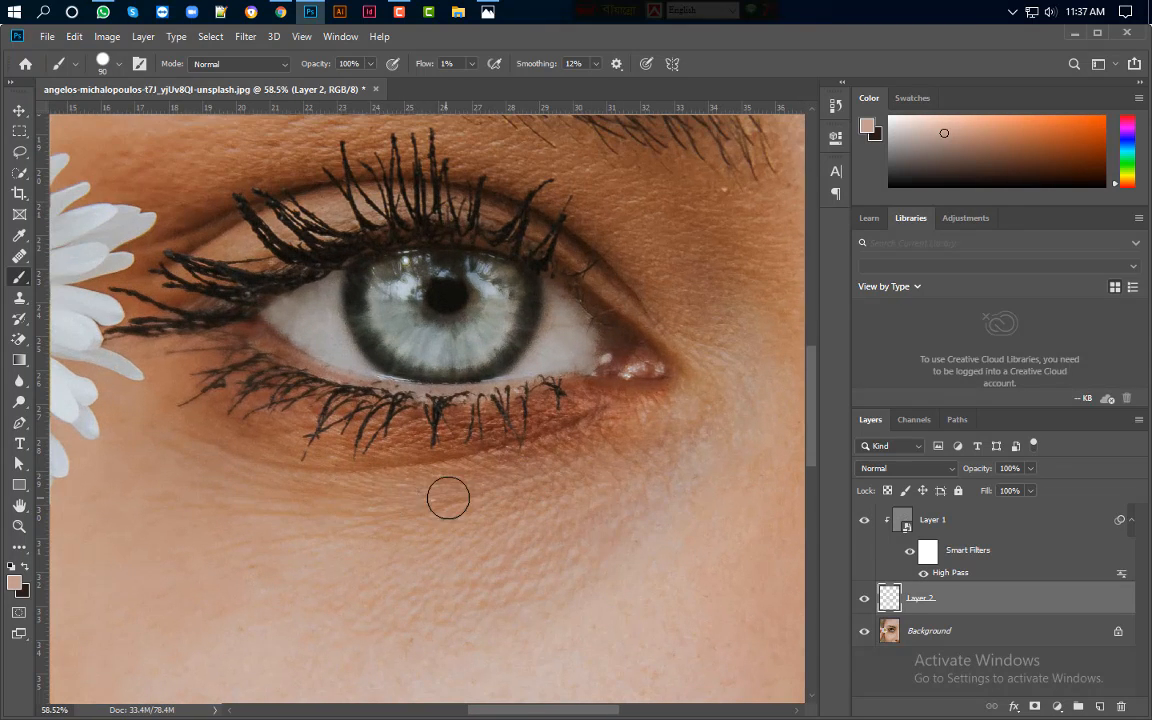
{"action": "scroll", "coordinate": [437, 564], "scroll_direction": "down", "scroll_amount": 2}
{"action": "scroll", "coordinate": [437, 565], "scroll_direction": "down", "scroll_amount": 2}
{"action": "left_click_drag", "start_coordinate": [483, 618], "coordinate": [460, 527]}
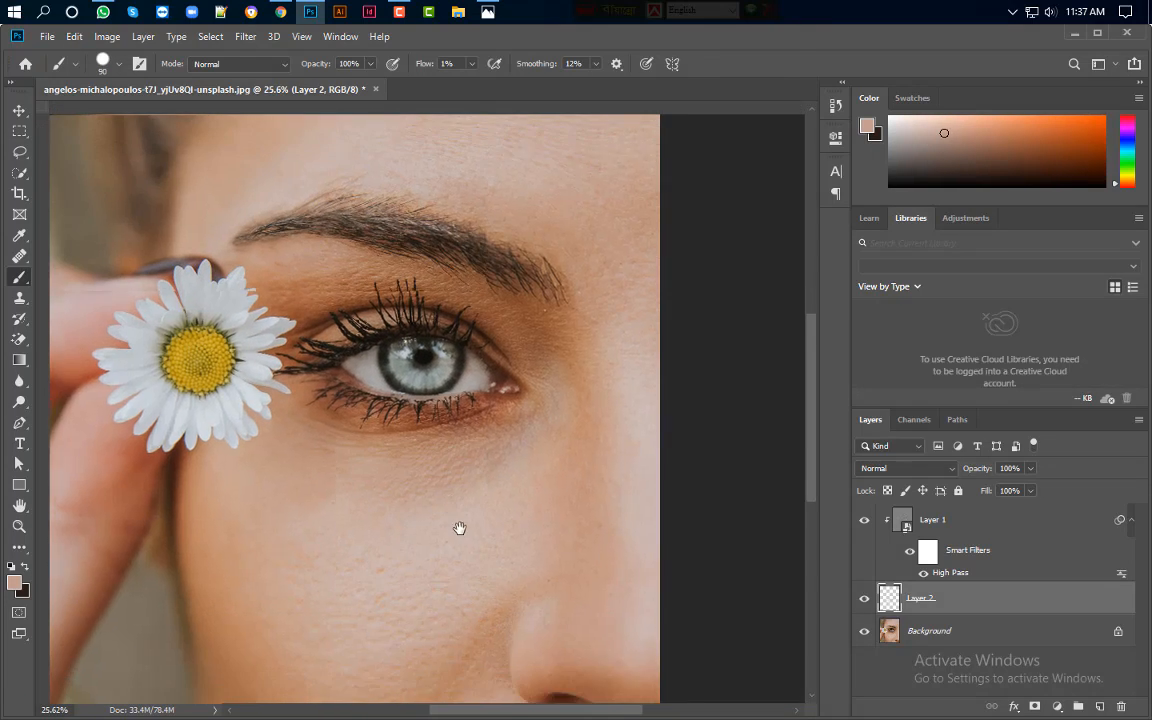
{"action": "scroll", "coordinate": [541, 498], "scroll_direction": "up", "scroll_amount": 2}
{"action": "left_click_drag", "start_coordinate": [600, 525], "coordinate": [552, 434]}
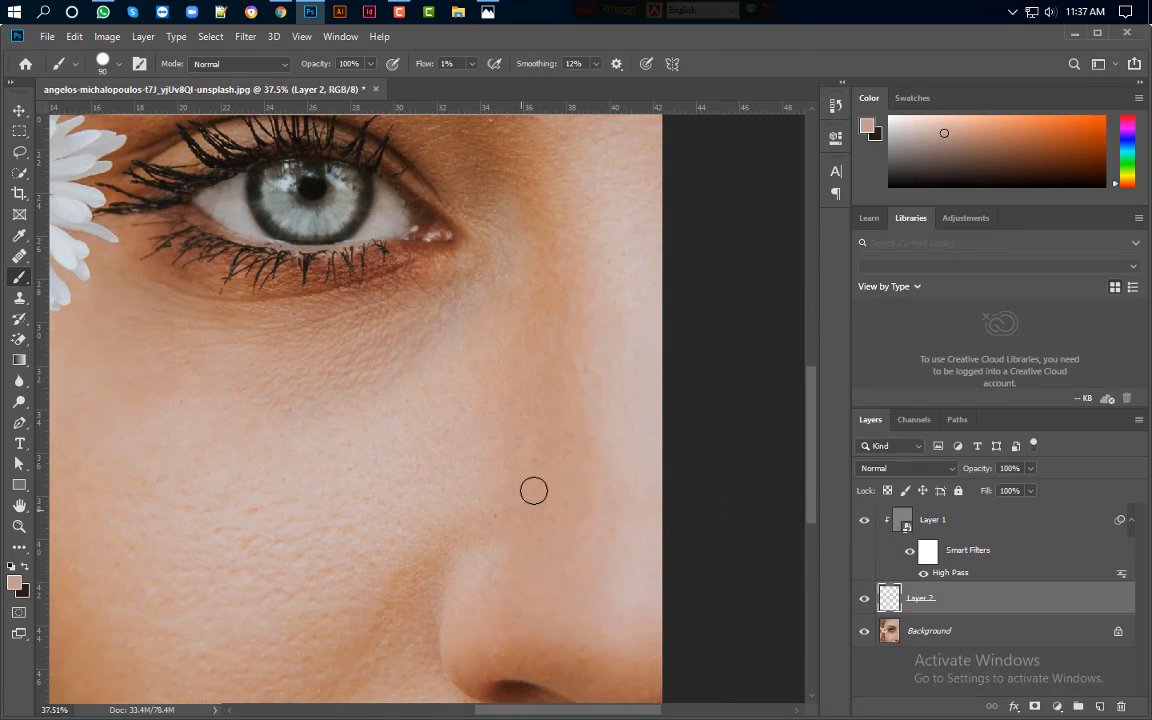
{"action": "left_click", "coordinate": [590, 498], "text": "alt"}
{"action": "mouse_move", "coordinate": [536, 469]}
{"action": "left_mouse_down"}
{"action": "mouse_move", "coordinate": [525, 327]}
{"action": "mouse_move", "coordinate": [537, 301]}
{"action": "mouse_move", "coordinate": [540, 535]}
{"action": "mouse_move", "coordinate": [525, 501]}
{"action": "left_mouse_up"}
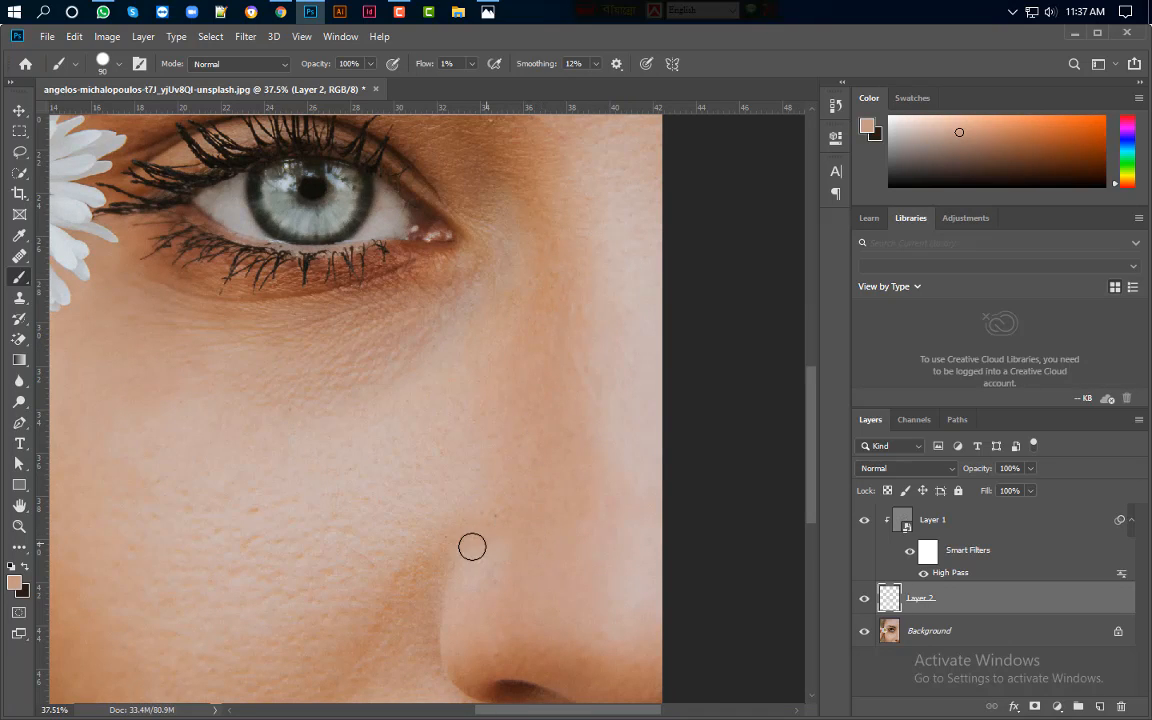
Step: Sample nearby cheek tones and paint them over the dark crease between the cheek and the nostril
{"action": "left_click_drag", "start_coordinate": [411, 658], "coordinate": [457, 474]}
{"action": "scroll", "coordinate": [407, 526], "scroll_direction": "up", "scroll_amount": 3}
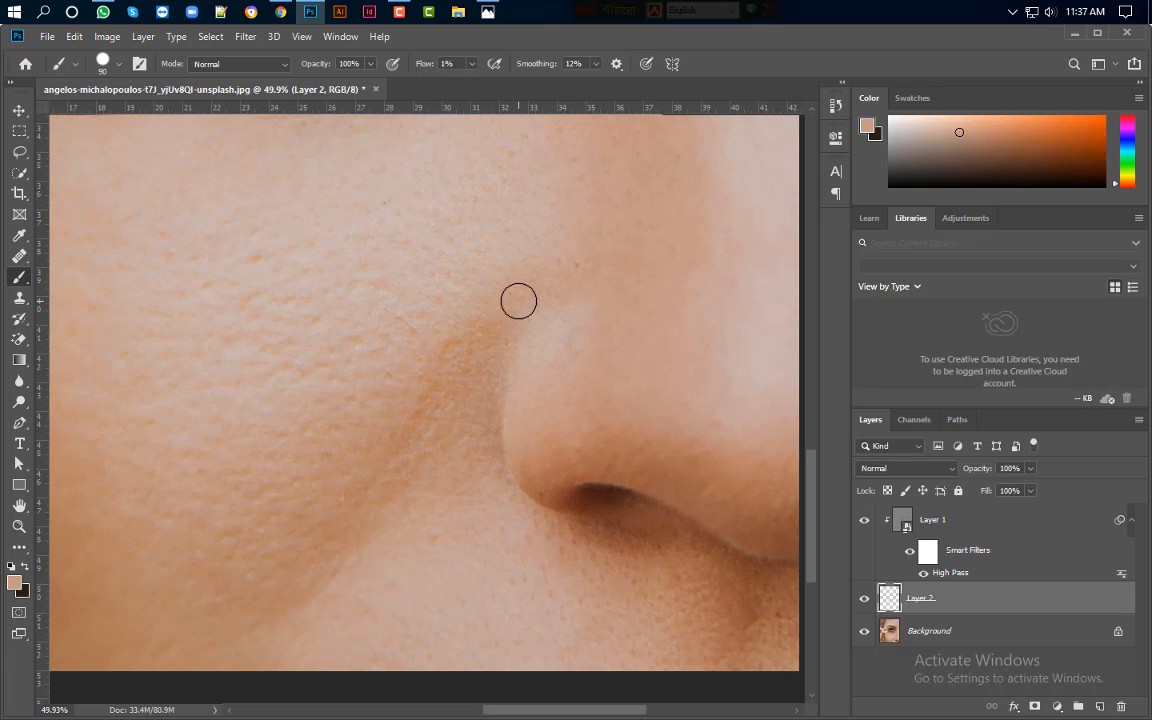
{"action": "left_click", "coordinate": [388, 342], "text": "alt"}
{"action": "mouse_move", "coordinate": [471, 350]}
{"action": "left_mouse_down"}
{"action": "mouse_move", "coordinate": [401, 492]}
{"action": "mouse_move", "coordinate": [487, 336]}
{"action": "mouse_move", "coordinate": [442, 465]}
{"action": "mouse_move", "coordinate": [513, 312]}
{"action": "mouse_move", "coordinate": [424, 426]}
{"action": "mouse_move", "coordinate": [496, 279]}
{"action": "mouse_move", "coordinate": [450, 329]}
{"action": "mouse_move", "coordinate": [477, 322]}
{"action": "mouse_move", "coordinate": [398, 422]}
{"action": "mouse_move", "coordinate": [395, 443]}
{"action": "mouse_move", "coordinate": [480, 292]}
{"action": "mouse_move", "coordinate": [410, 458]}
{"action": "mouse_move", "coordinate": [490, 308]}
{"action": "mouse_move", "coordinate": [566, 294]}
{"action": "mouse_move", "coordinate": [544, 285]}
{"action": "mouse_move", "coordinate": [554, 285]}
{"action": "mouse_move", "coordinate": [531, 302]}
{"action": "mouse_move", "coordinate": [479, 407]}
{"action": "mouse_move", "coordinate": [472, 434]}
{"action": "mouse_move", "coordinate": [488, 392]}
{"action": "mouse_move", "coordinate": [487, 470]}
{"action": "mouse_move", "coordinate": [484, 437]}
{"action": "mouse_move", "coordinate": [497, 483]}
{"action": "mouse_move", "coordinate": [484, 432]}
{"action": "mouse_move", "coordinate": [519, 506]}
{"action": "left_mouse_up"}
{"action": "left_click", "coordinate": [399, 392], "text": "alt"}
{"action": "left_click", "coordinate": [480, 381], "text": "alt"}
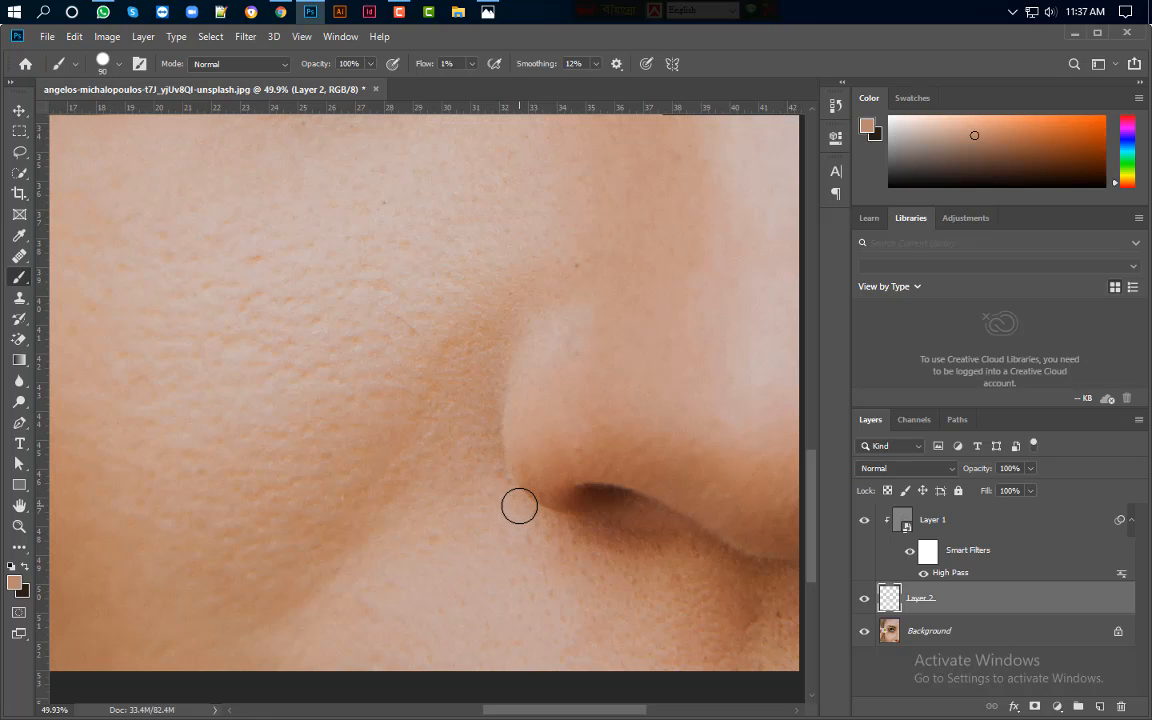
{"action": "mouse_move", "coordinate": [474, 394]}
{"action": "left_mouse_down"}
{"action": "mouse_move", "coordinate": [463, 404]}
{"action": "mouse_move", "coordinate": [476, 396]}
{"action": "left_mouse_up"}
Step: Reduce the brush size to 50 and retouch the nostril wing and adjoining crease with sampled skin tones
{"action": "left_click", "coordinate": [577, 496], "text": "alt"}
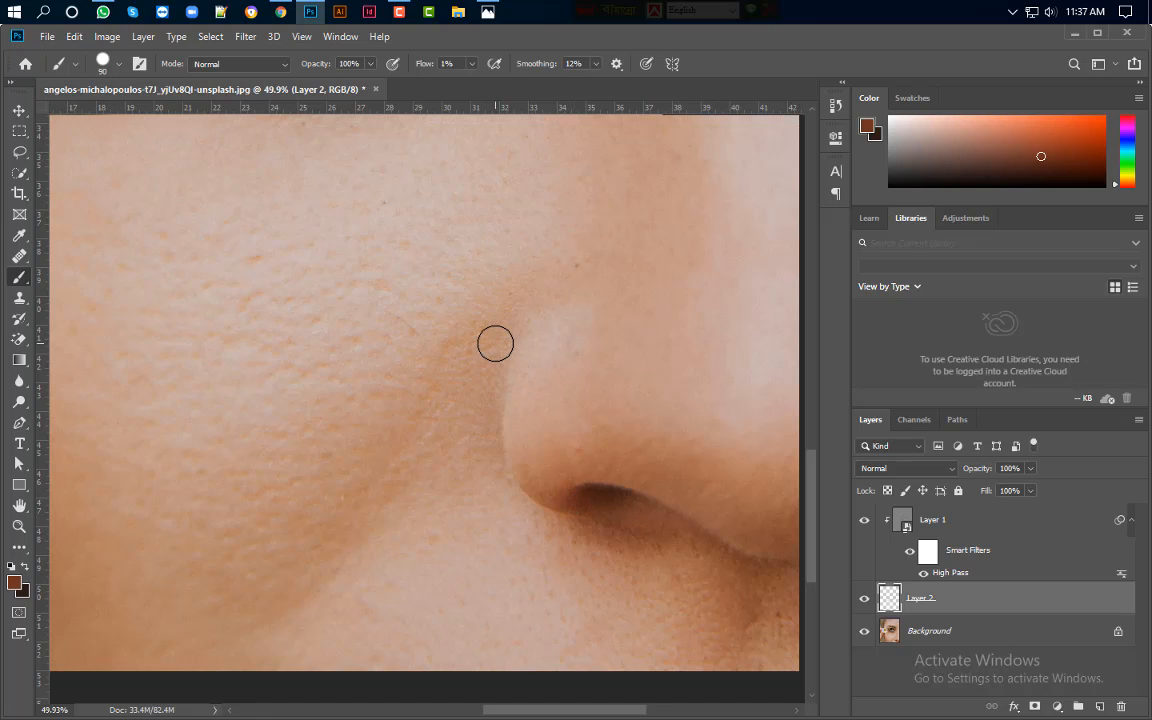
{"action": "key", "text": "bracketleft"}
{"action": "key", "text": "bracketleft"}
{"action": "key", "text": "bracketleft"}
{"action": "key", "text": "bracketleft"}
{"action": "key", "text": "bracketleft"}
{"action": "left_click", "coordinate": [408, 363], "text": "alt"}
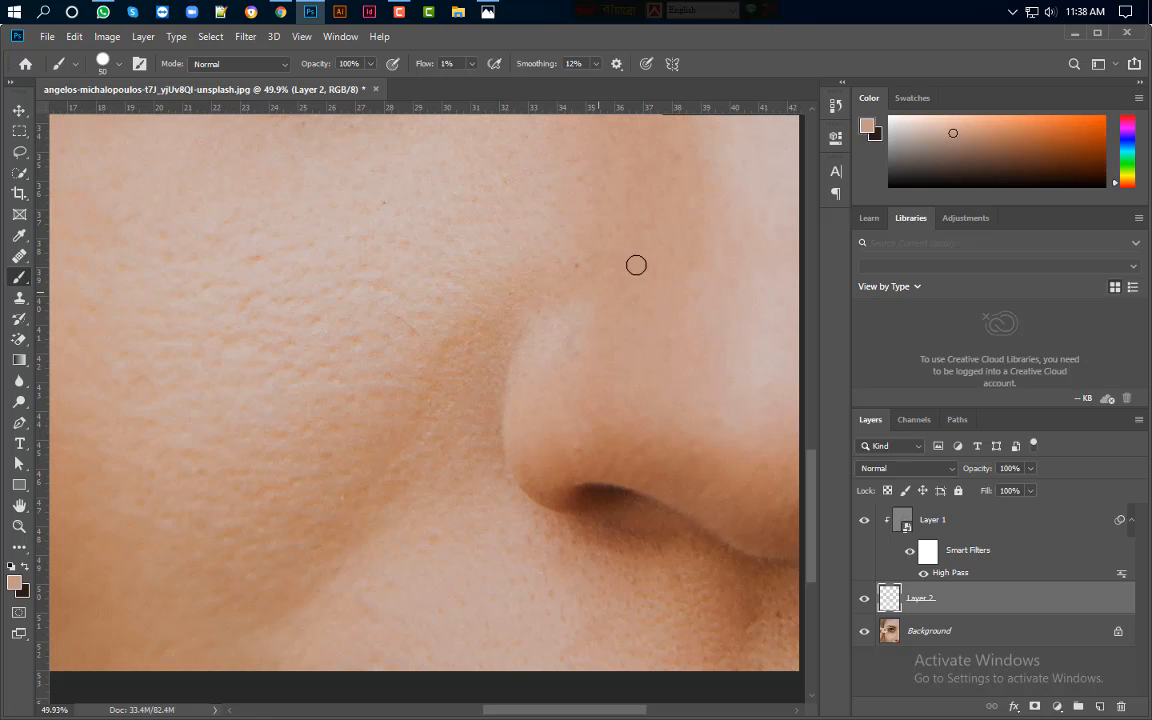
{"action": "left_click", "coordinate": [566, 325], "text": "alt"}
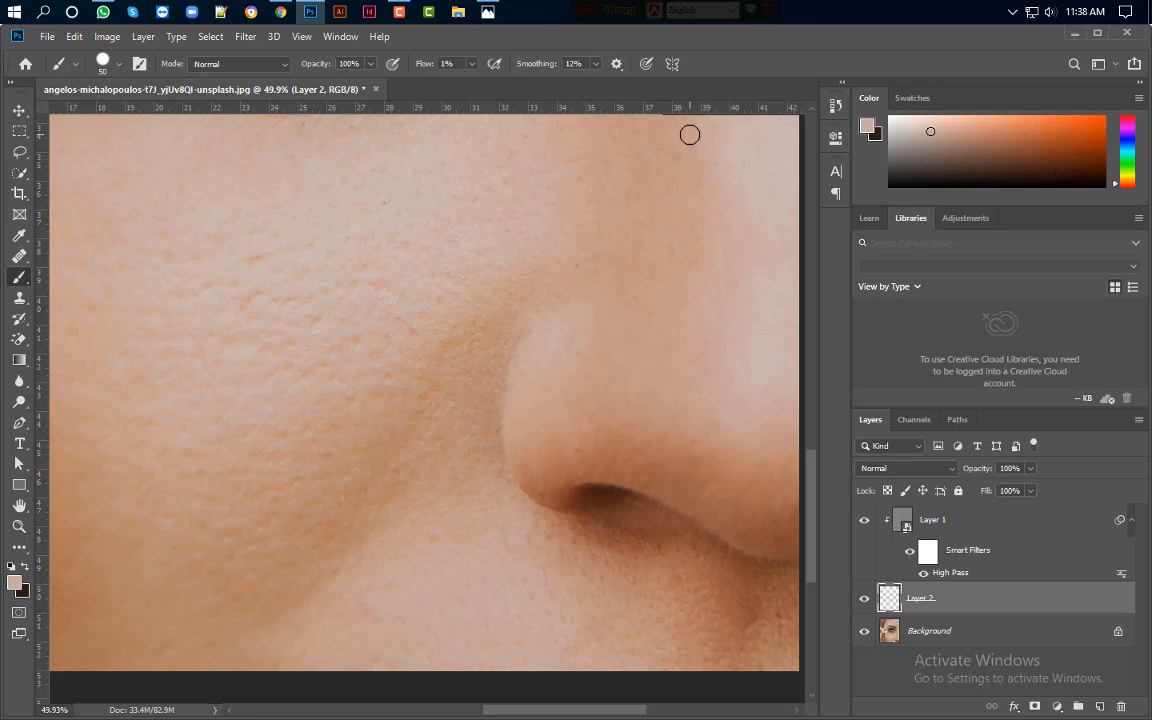
{"action": "left_click", "coordinate": [447, 445], "text": "alt"}
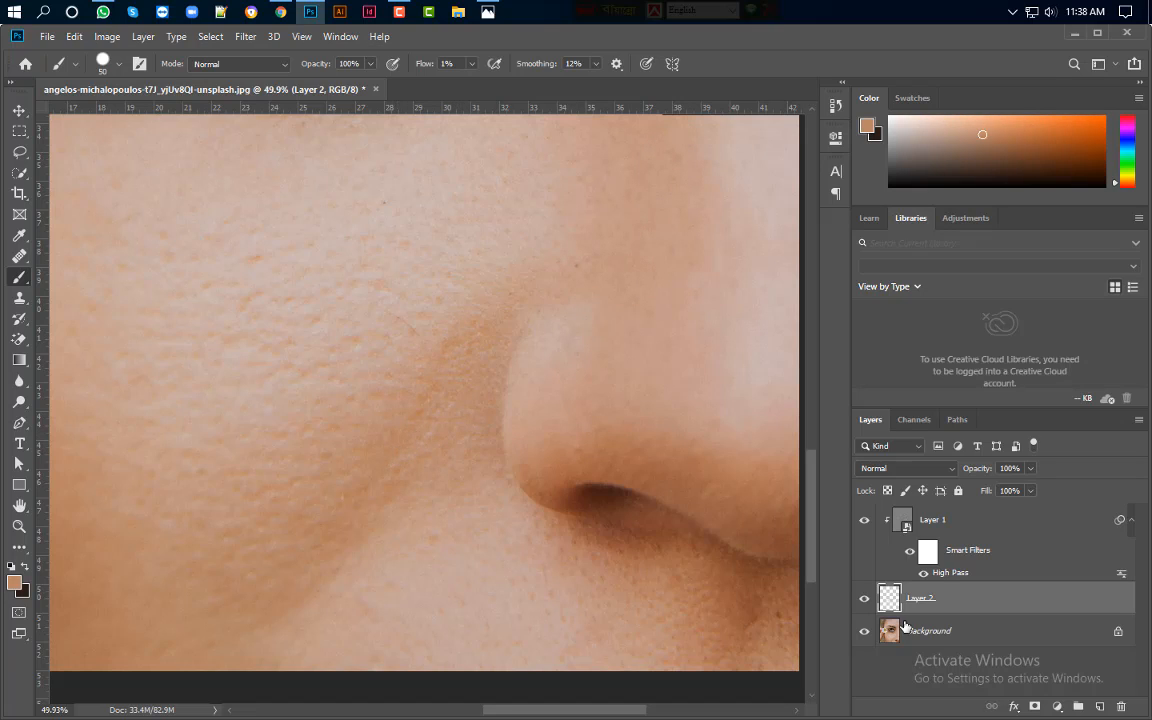
Step: Toggle Layer 2's visibility to compare the nostril crease before and after retouching
{"action": "left_click", "coordinate": [866, 599]}
{"action": "left_click", "coordinate": [866, 599]}
{"action": "left_click", "coordinate": [866, 599]}
{"action": "left_click", "coordinate": [866, 599]}
{"action": "left_click", "coordinate": [866, 599]}
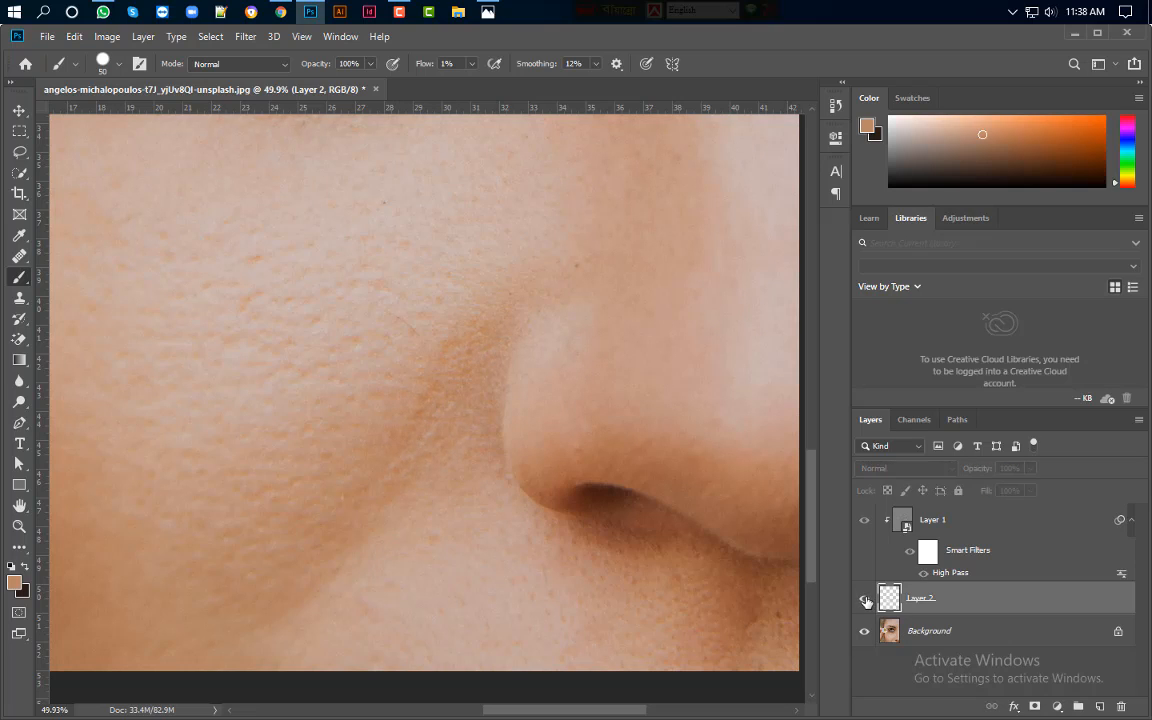
{"action": "left_click", "coordinate": [866, 599]}
{"action": "left_click", "coordinate": [866, 599]}
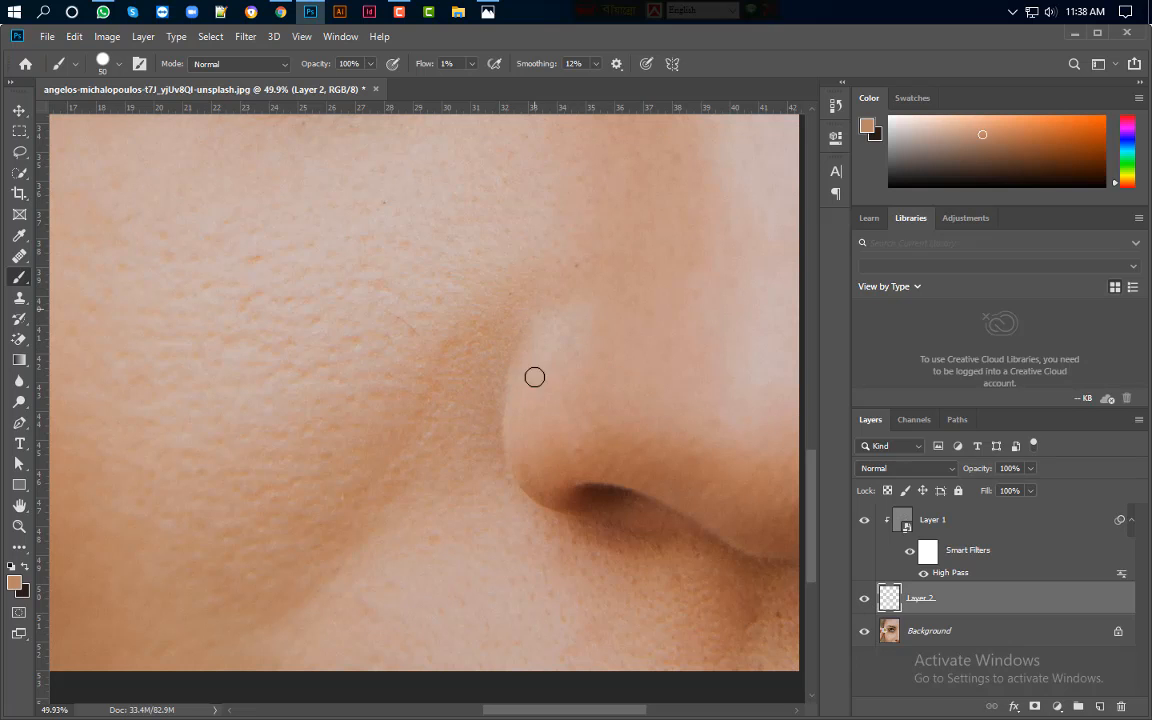
Step: Enlarge the brush to 90 and paint the sampled tone down the smile fold from the nostril to the lower cheek
{"action": "scroll", "coordinate": [543, 427], "scroll_direction": "down", "scroll_amount": 3}
{"action": "scroll", "coordinate": [465, 428], "scroll_direction": "up", "scroll_amount": 3}
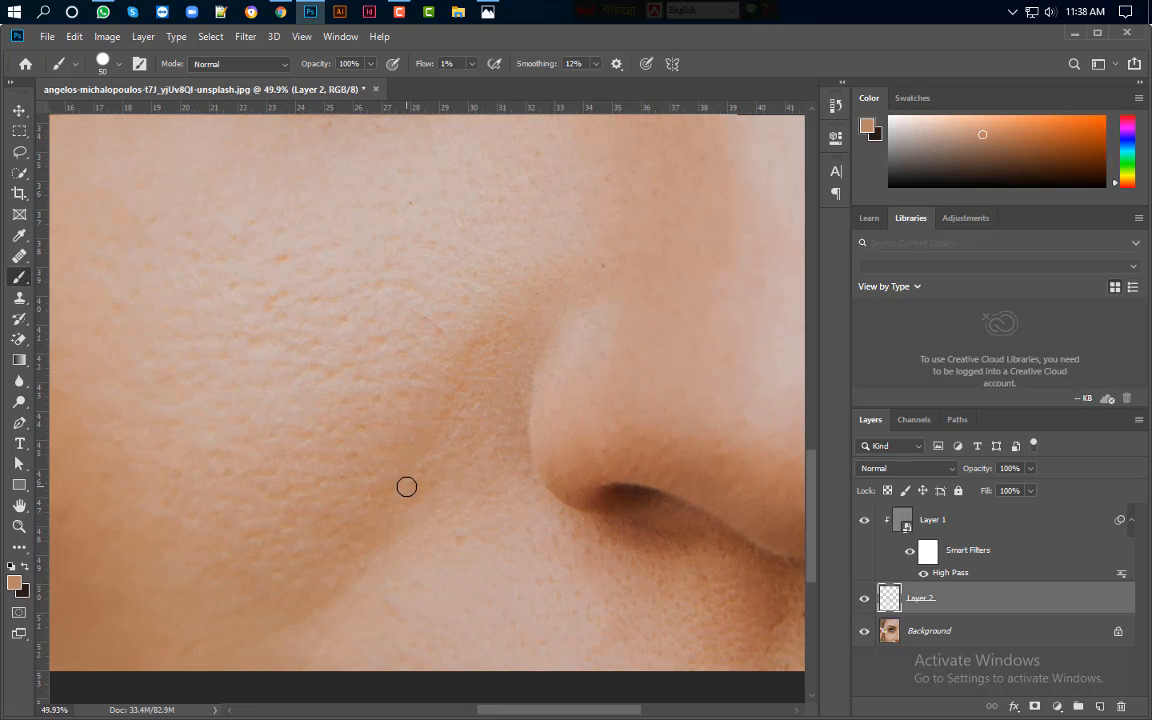
{"action": "key", "text": "bracketright"}
{"action": "key", "text": "bracketright"}
{"action": "key", "text": "bracketright"}
{"action": "key", "text": "bracketright"}
{"action": "mouse_move", "coordinate": [384, 495]}
{"action": "left_mouse_down"}
{"action": "mouse_move", "coordinate": [297, 613]}
{"action": "mouse_move", "coordinate": [210, 663]}
{"action": "left_mouse_up"}
{"action": "mouse_move", "coordinate": [485, 331]}
{"action": "left_mouse_down"}
{"action": "mouse_move", "coordinate": [353, 444]}
{"action": "mouse_move", "coordinate": [295, 548]}
{"action": "mouse_move", "coordinate": [488, 251]}
{"action": "mouse_move", "coordinate": [350, 436]}
{"action": "mouse_move", "coordinate": [544, 325]}
{"action": "mouse_move", "coordinate": [498, 356]}
{"action": "mouse_move", "coordinate": [294, 634]}
{"action": "mouse_move", "coordinate": [409, 523]}
{"action": "left_mouse_up"}
Step: Toggle Layer 2's visibility to compare the smile fold before and after painting
{"action": "mouse_move", "coordinate": [510, 458]}
{"action": "left_mouse_down"}
{"action": "mouse_move", "coordinate": [544, 333]}
{"action": "mouse_move", "coordinate": [441, 460]}
{"action": "mouse_move", "coordinate": [400, 560]}
{"action": "mouse_move", "coordinate": [566, 540]}
{"action": "mouse_move", "coordinate": [649, 545]}
{"action": "mouse_move", "coordinate": [508, 540]}
{"action": "left_mouse_up"}
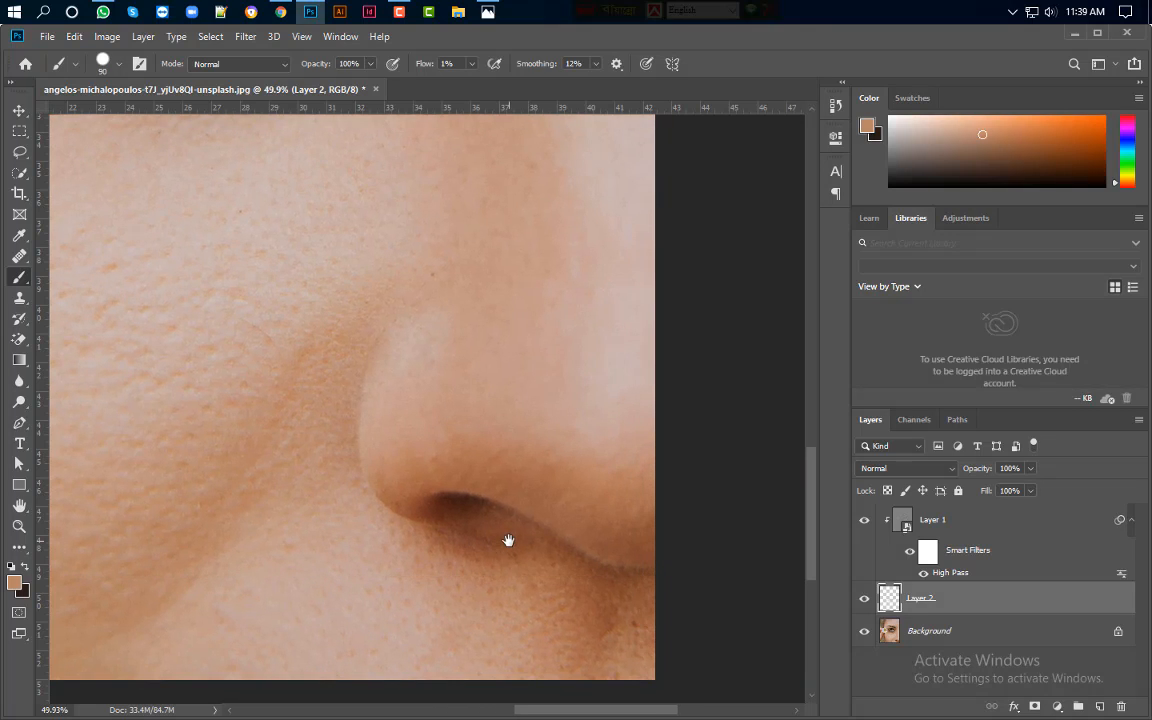
{"action": "left_click", "coordinate": [865, 602]}
{"action": "left_click", "coordinate": [865, 602]}
{"action": "left_click", "coordinate": [865, 603]}
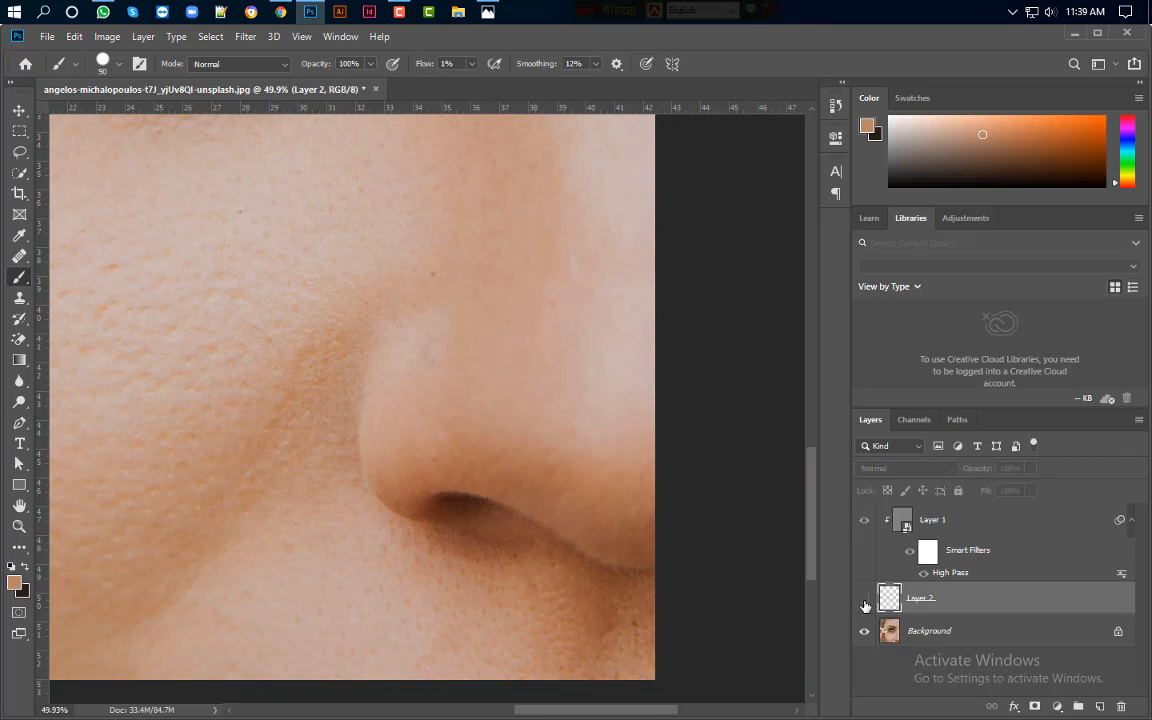
{"action": "left_click", "coordinate": [865, 603]}
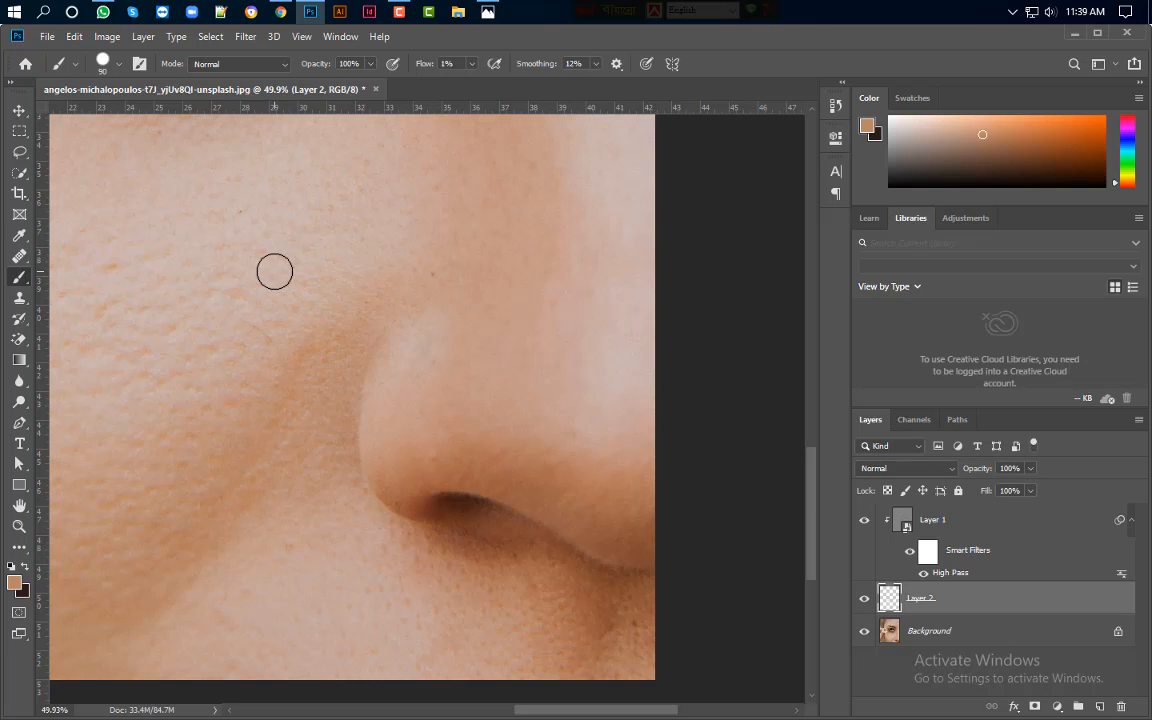
Step: Sample lighter cheek tones and paint them over the remaining dark smile fold beside the nose
{"action": "left_click", "coordinate": [112, 362], "text": "alt"}
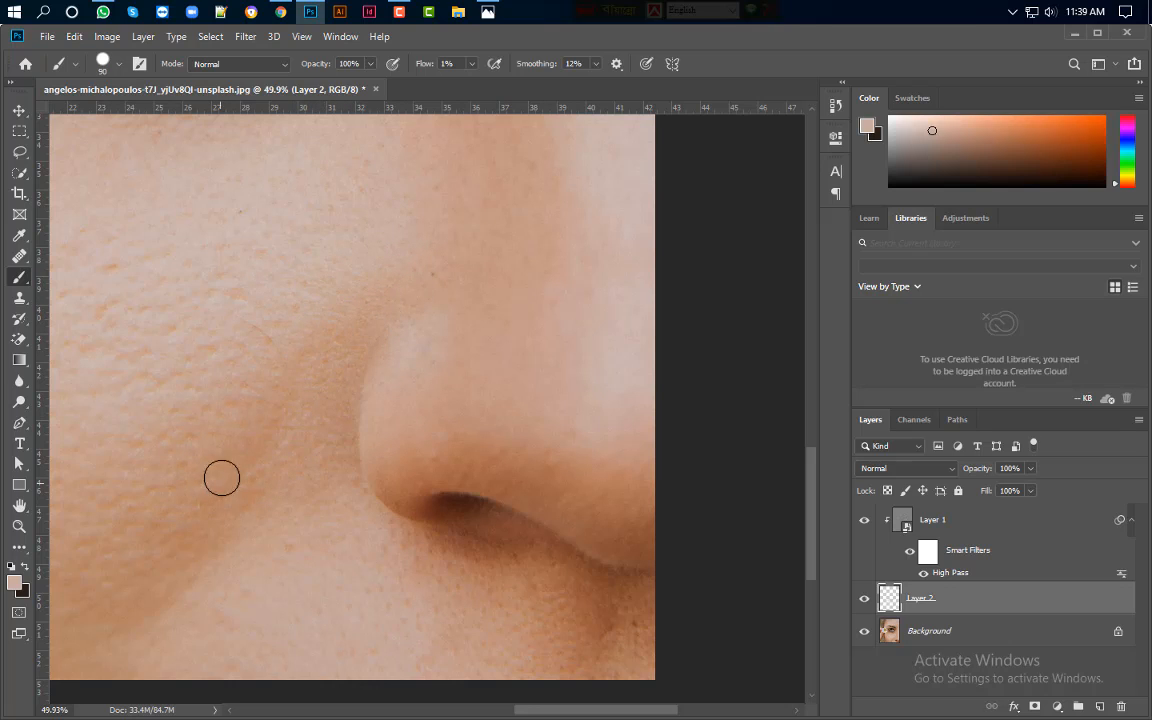
{"action": "mouse_move", "coordinate": [254, 491]}
{"action": "left_mouse_down"}
{"action": "mouse_move", "coordinate": [355, 352]}
{"action": "mouse_move", "coordinate": [301, 520]}
{"action": "mouse_move", "coordinate": [355, 378]}
{"action": "mouse_move", "coordinate": [338, 546]}
{"action": "mouse_move", "coordinate": [286, 455]}
{"action": "left_mouse_up"}
{"action": "left_click_drag", "start_coordinate": [319, 507], "coordinate": [455, 336]}
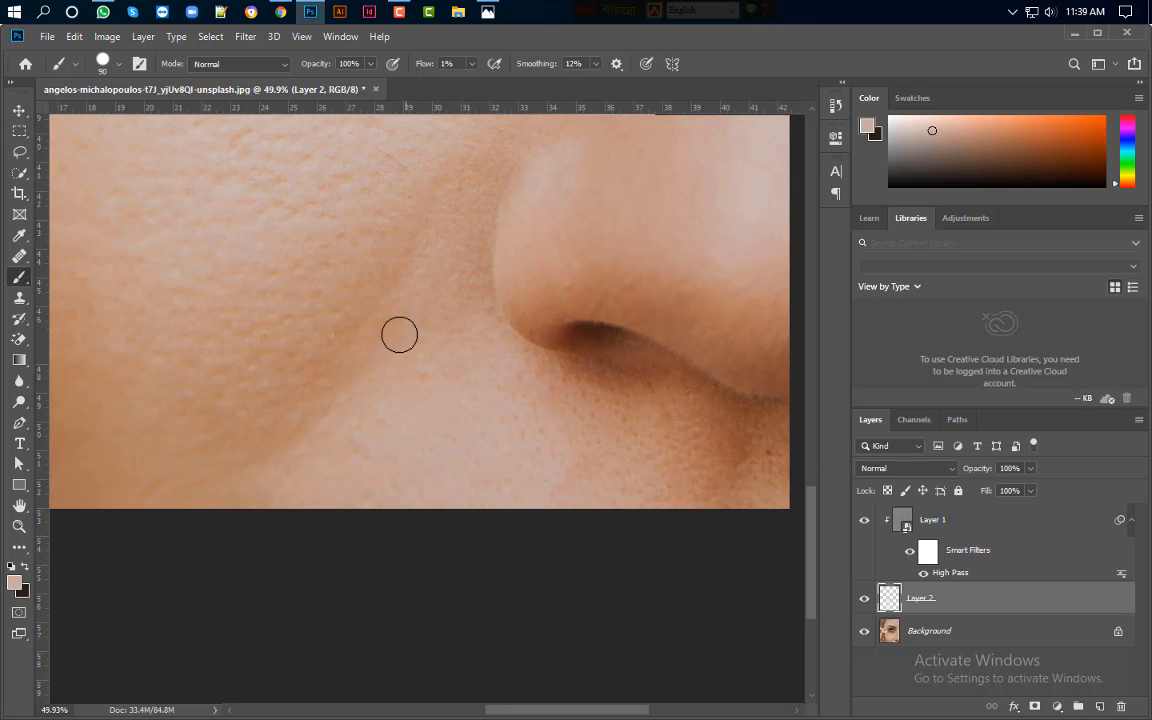
{"action": "mouse_move", "coordinate": [418, 299]}
{"action": "left_mouse_down"}
{"action": "mouse_move", "coordinate": [354, 414]}
{"action": "mouse_move", "coordinate": [152, 594]}
{"action": "mouse_move", "coordinate": [360, 365]}
{"action": "mouse_move", "coordinate": [252, 419]}
{"action": "mouse_move", "coordinate": [187, 496]}
{"action": "left_mouse_up"}
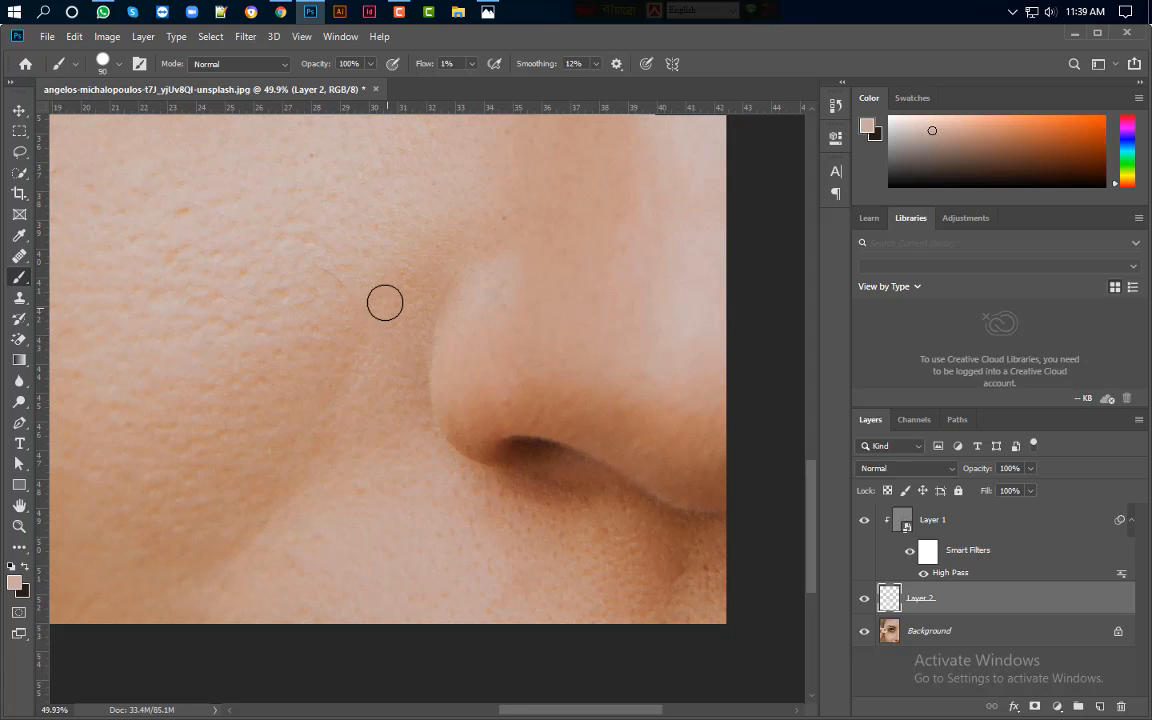
{"action": "left_click", "coordinate": [252, 351], "text": "alt"}
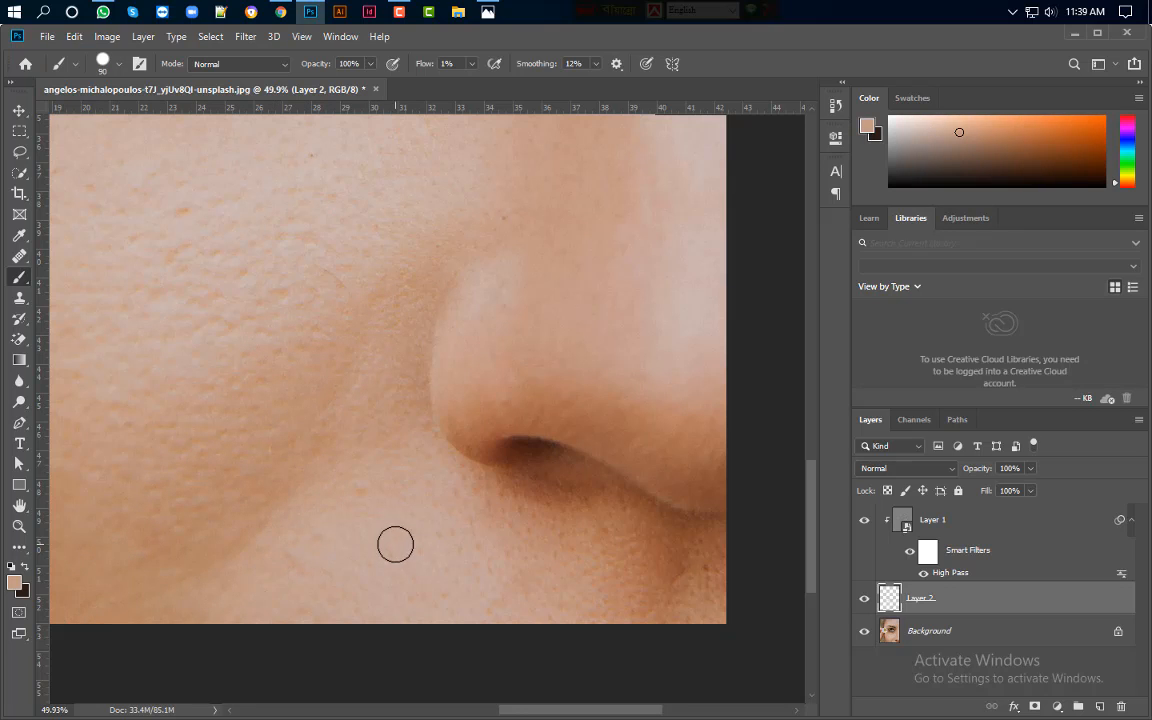
Step: Sample the light skin tone below the nostril and paint it over the dark patch between the nose and upper lip
{"action": "left_click_drag", "start_coordinate": [493, 522], "coordinate": [345, 501]}
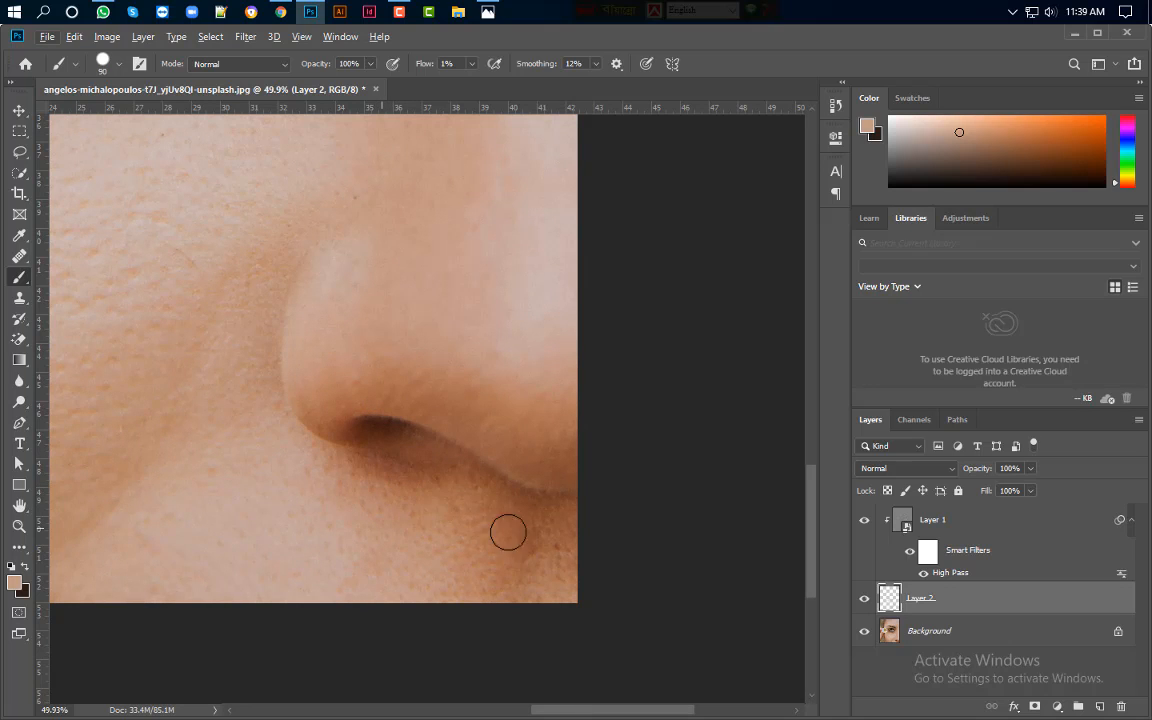
{"action": "left_click", "coordinate": [389, 516], "text": "alt"}
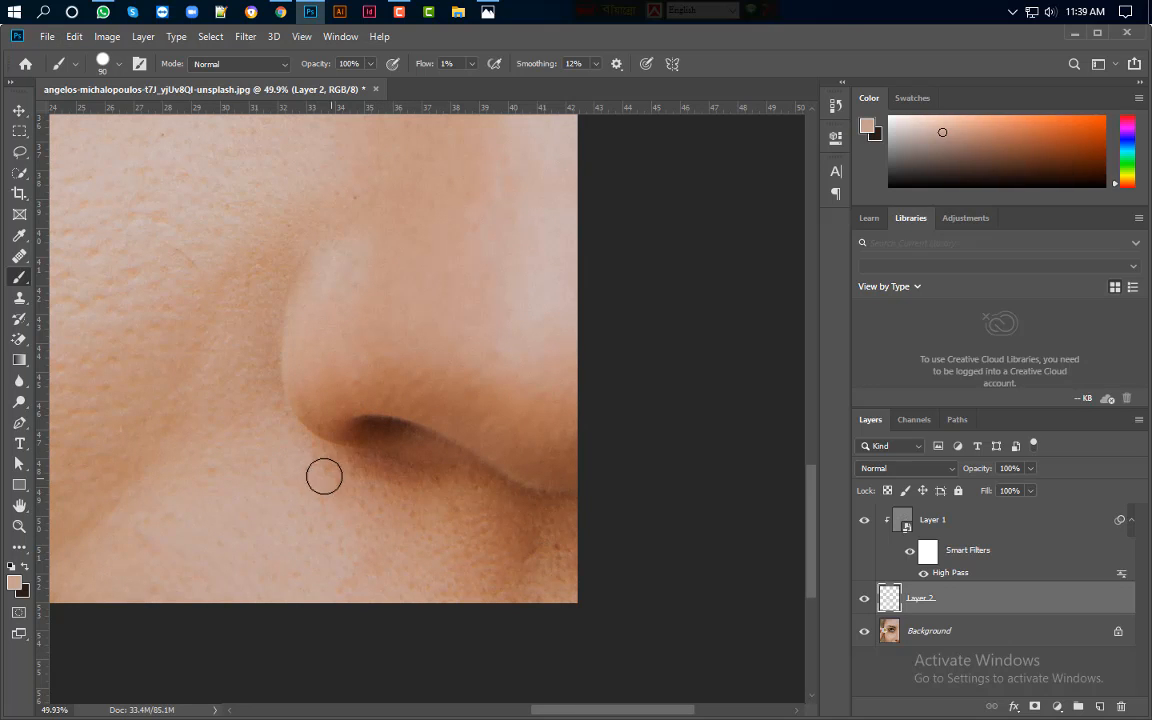
{"action": "mouse_move", "coordinate": [416, 471]}
{"action": "left_mouse_down"}
{"action": "mouse_move", "coordinate": [351, 467]}
{"action": "mouse_move", "coordinate": [427, 453]}
{"action": "mouse_move", "coordinate": [358, 466]}
{"action": "mouse_move", "coordinate": [402, 449]}
{"action": "mouse_move", "coordinate": [387, 437]}
{"action": "mouse_move", "coordinate": [395, 467]}
{"action": "mouse_move", "coordinate": [354, 472]}
{"action": "mouse_move", "coordinate": [463, 493]}
{"action": "mouse_move", "coordinate": [412, 462]}
{"action": "mouse_move", "coordinate": [545, 516]}
{"action": "mouse_move", "coordinate": [591, 518]}
{"action": "left_mouse_up"}
{"action": "mouse_move", "coordinate": [544, 554]}
{"action": "left_mouse_down"}
{"action": "mouse_move", "coordinate": [468, 509]}
{"action": "mouse_move", "coordinate": [475, 497]}
{"action": "left_mouse_up"}
{"action": "mouse_move", "coordinate": [571, 535]}
{"action": "left_mouse_down"}
{"action": "mouse_move", "coordinate": [509, 512]}
{"action": "mouse_move", "coordinate": [447, 512]}
{"action": "mouse_move", "coordinate": [511, 540]}
{"action": "mouse_move", "coordinate": [533, 615]}
{"action": "left_mouse_up"}
{"action": "mouse_move", "coordinate": [562, 548]}
{"action": "left_mouse_down"}
{"action": "mouse_move", "coordinate": [517, 556]}
{"action": "mouse_move", "coordinate": [465, 598]}
{"action": "left_mouse_up"}
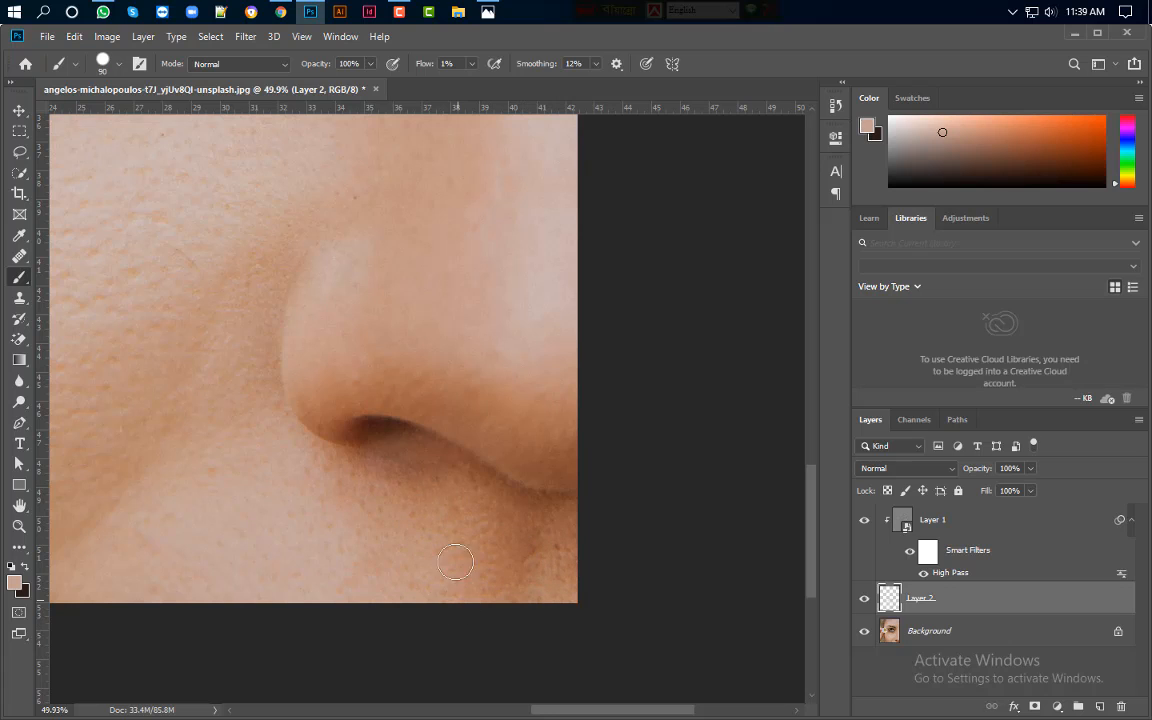
Step: Paint the sampled tone beneath the nostril and across the lower smile fold to blend both into the cheek
{"action": "left_click_drag", "start_coordinate": [383, 465], "coordinate": [426, 468]}
{"action": "left_click_drag", "start_coordinate": [489, 502], "coordinate": [371, 510]}
{"action": "left_click_drag", "start_coordinate": [229, 566], "coordinate": [324, 536]}
{"action": "mouse_move", "coordinate": [312, 463]}
{"action": "left_mouse_down"}
{"action": "mouse_move", "coordinate": [142, 553]}
{"action": "mouse_move", "coordinate": [265, 499]}
{"action": "mouse_move", "coordinate": [203, 555]}
{"action": "left_mouse_up"}
{"action": "mouse_move", "coordinate": [329, 567]}
{"action": "left_mouse_down"}
{"action": "mouse_move", "coordinate": [361, 519]}
{"action": "mouse_move", "coordinate": [390, 524]}
{"action": "left_mouse_up"}
Step: Toggle Layer 2's visibility to compare the skin below the nostril before and after painting
{"action": "left_click", "coordinate": [863, 601]}
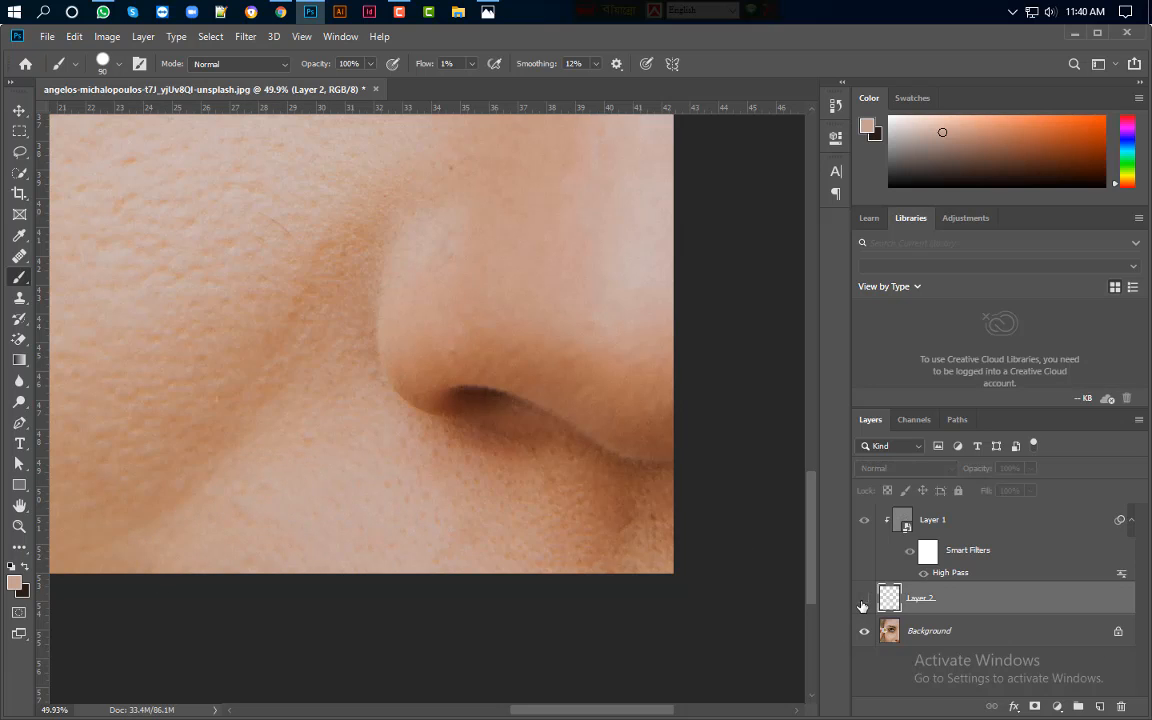
{"action": "left_click", "coordinate": [863, 599]}
{"action": "left_click", "coordinate": [863, 599]}
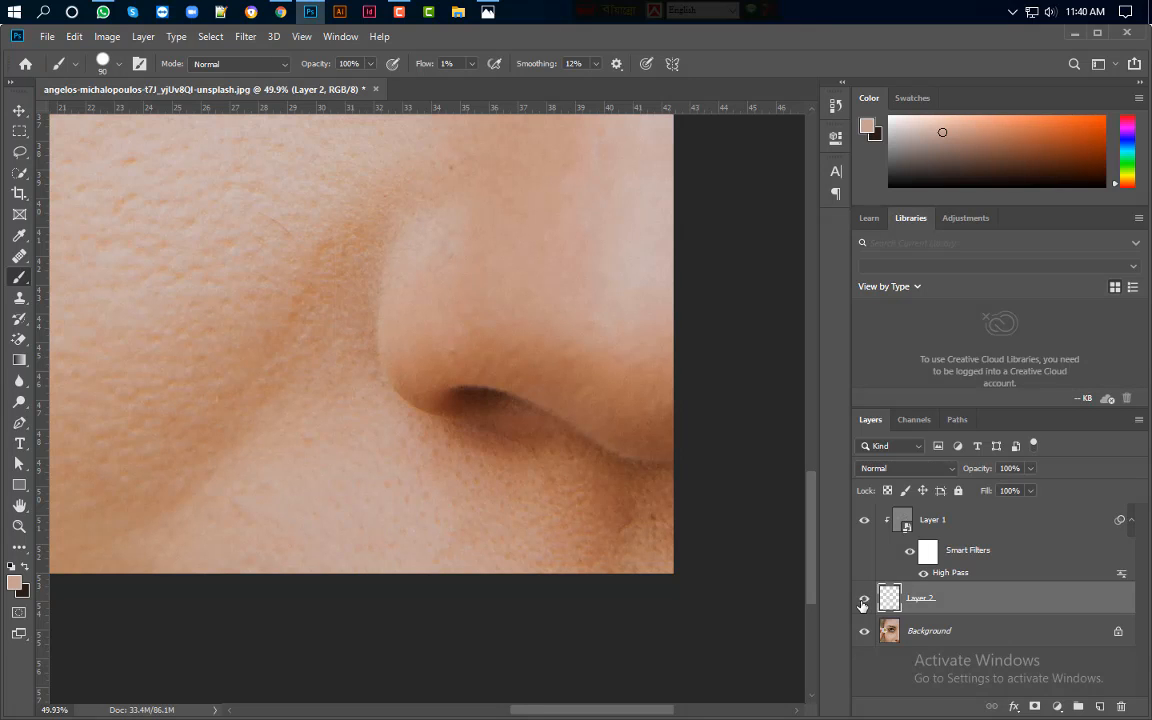
{"action": "left_click", "coordinate": [863, 599]}
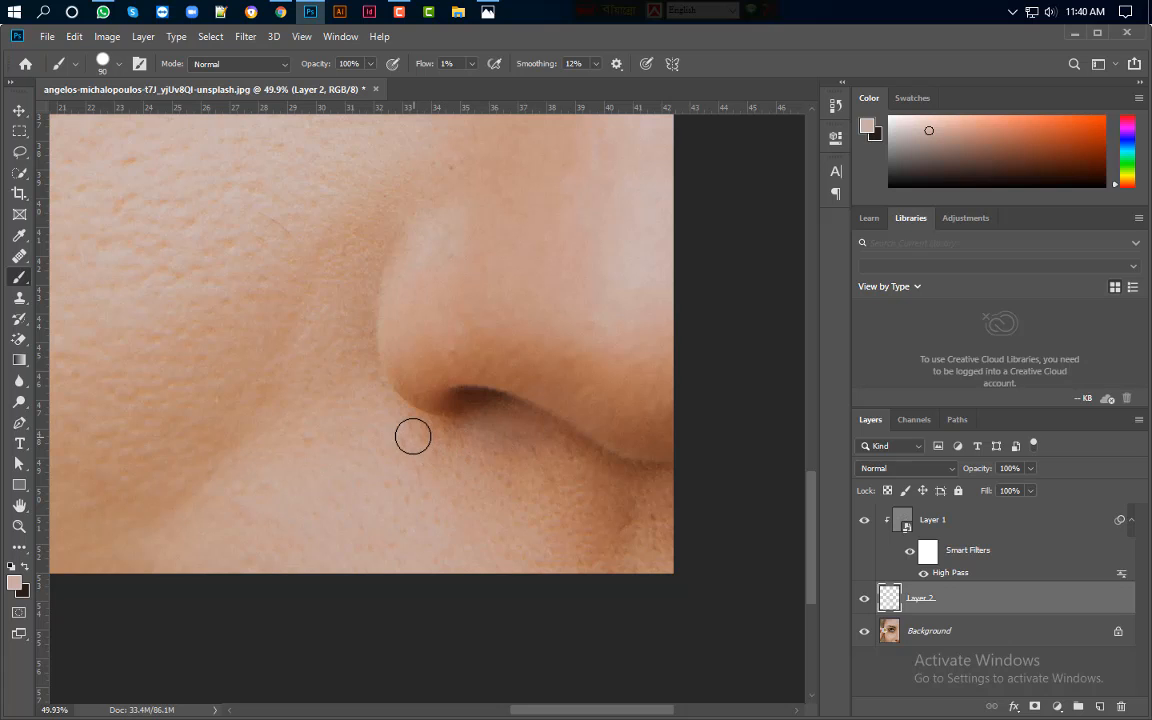
{"action": "left_click", "coordinate": [865, 599]}
{"action": "left_click", "coordinate": [865, 599]}
Step: Show the whole photo and toggle Layer 2's visibility to compare the overall face before and after retouching
{"action": "key", "text": "ctrl+0"}
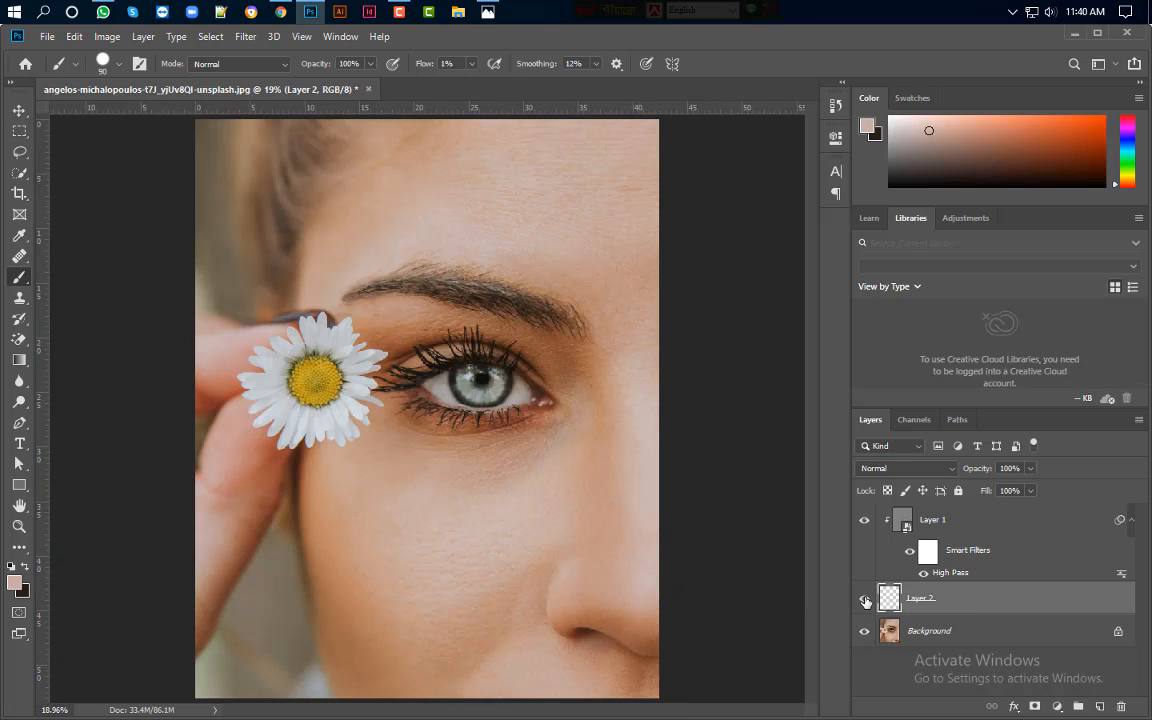
{"action": "left_click", "coordinate": [865, 599]}
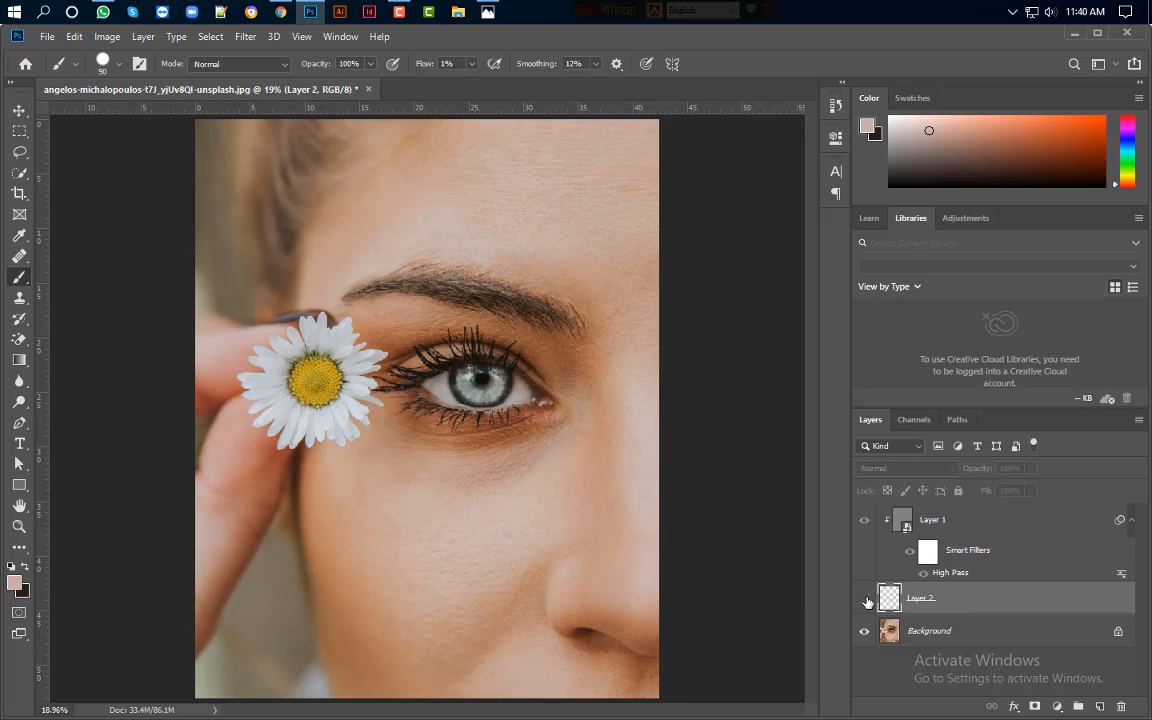
{"action": "left_click", "coordinate": [866, 600]}
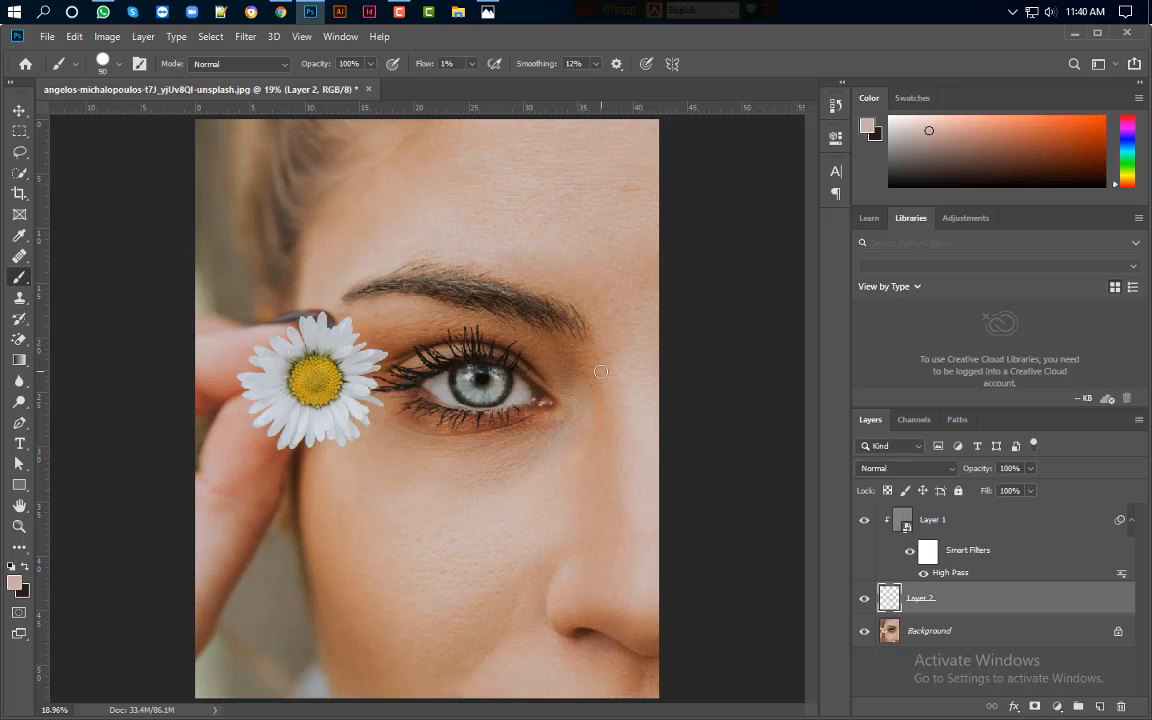
{"action": "left_click", "coordinate": [860, 600]}
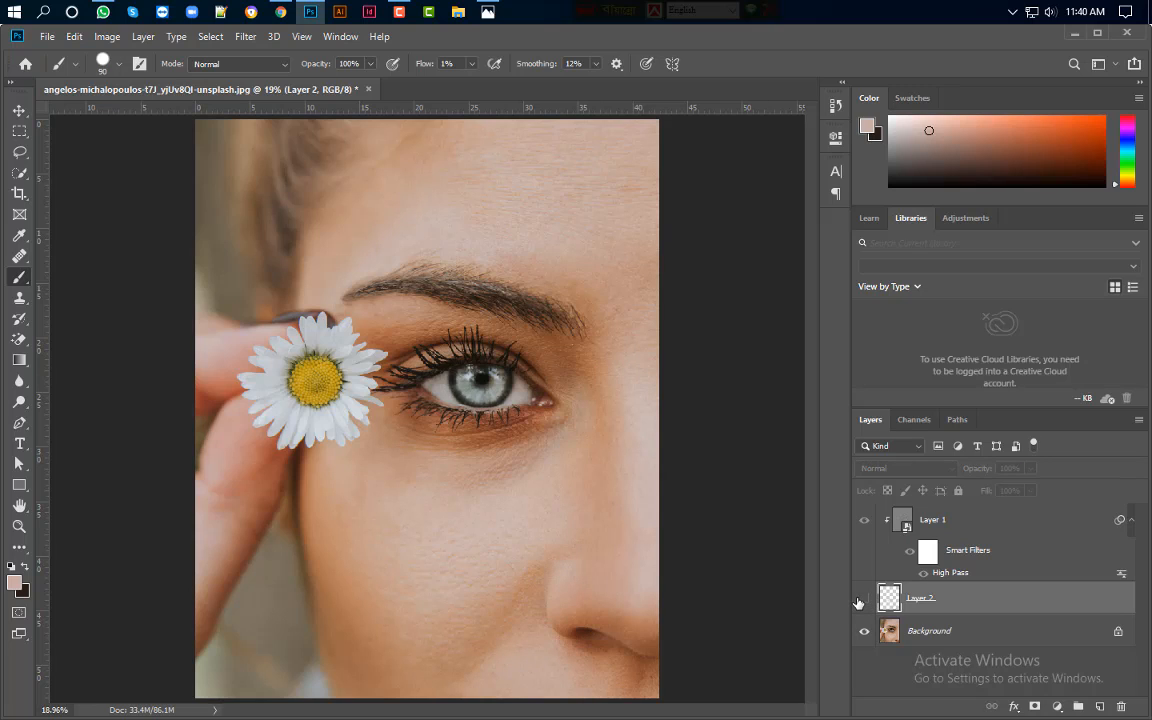
{"action": "left_click", "coordinate": [860, 600]}
{"action": "left_click", "coordinate": [860, 600]}
{"action": "left_click", "coordinate": [860, 600]}
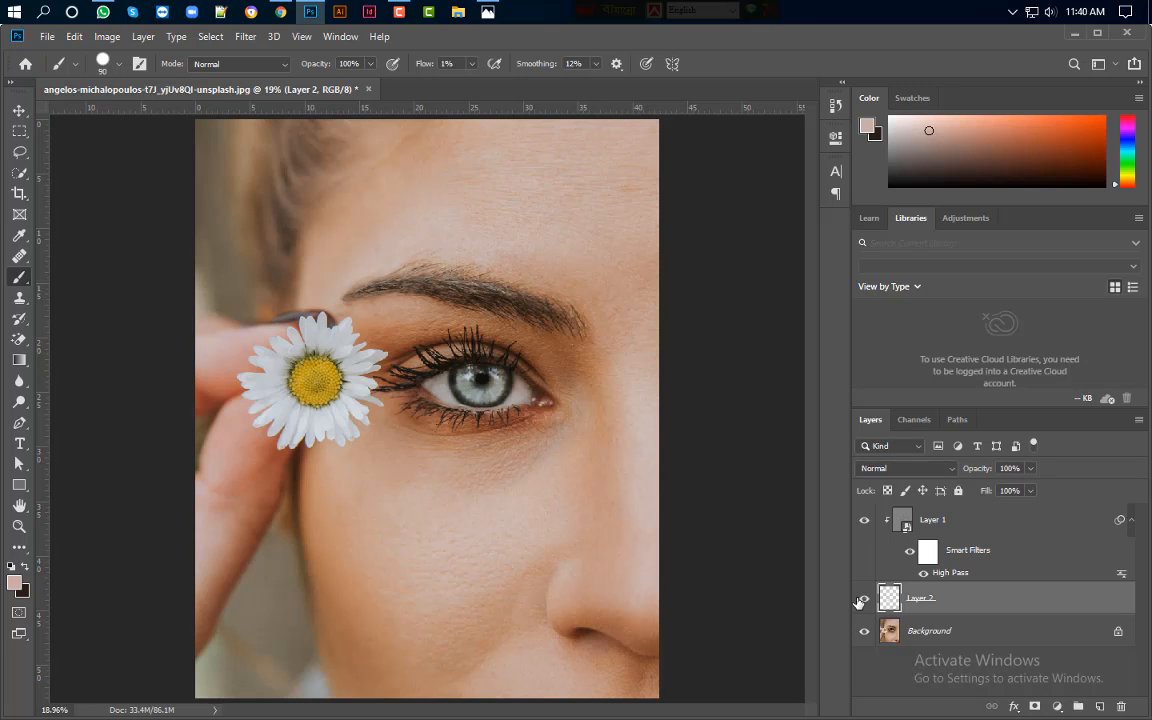
{"action": "left_click", "coordinate": [860, 600]}
Step: Enlarge the brush to 250, sample the cheek tone beside the nose and paint it along the side of the nose
{"action": "key", "text": "bracketright"}
{"action": "key", "text": "bracketright"}
{"action": "left_click", "coordinate": [547, 509], "text": "alt"}
{"action": "mouse_move", "coordinate": [571, 442]}
{"action": "left_mouse_down"}
{"action": "mouse_move", "coordinate": [542, 487]}
{"action": "mouse_move", "coordinate": [600, 435]}
{"action": "mouse_move", "coordinate": [552, 526]}
{"action": "mouse_move", "coordinate": [605, 460]}
{"action": "mouse_move", "coordinate": [576, 530]}
{"action": "mouse_move", "coordinate": [615, 468]}
{"action": "mouse_move", "coordinate": [616, 533]}
{"action": "mouse_move", "coordinate": [626, 468]}
{"action": "left_mouse_up"}
{"action": "mouse_move", "coordinate": [607, 424]}
{"action": "left_mouse_down"}
{"action": "mouse_move", "coordinate": [628, 540]}
{"action": "mouse_move", "coordinate": [663, 504]}
{"action": "left_mouse_up"}
{"action": "mouse_move", "coordinate": [663, 472]}
{"action": "left_mouse_down"}
{"action": "mouse_move", "coordinate": [566, 571]}
{"action": "mouse_move", "coordinate": [587, 584]}
{"action": "left_mouse_up"}
Step: Reduce the brush to 125, paint the side of the nose above the nostril and sample the darker crease tone beside it
{"action": "scroll", "coordinate": [587, 584], "scroll_direction": "up", "scroll_amount": 5}
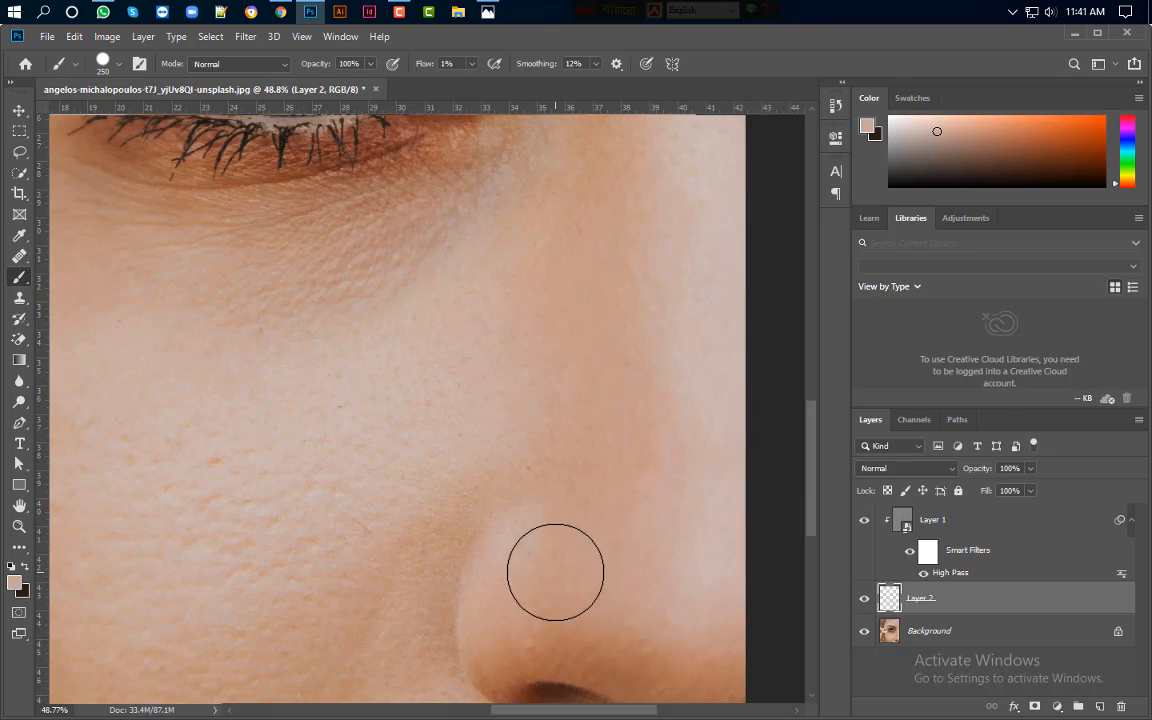
{"action": "key", "text": "bracketleft"}
{"action": "key", "text": "bracketleft"}
{"action": "key", "text": "bracketleft"}
{"action": "key", "text": "bracketleft"}
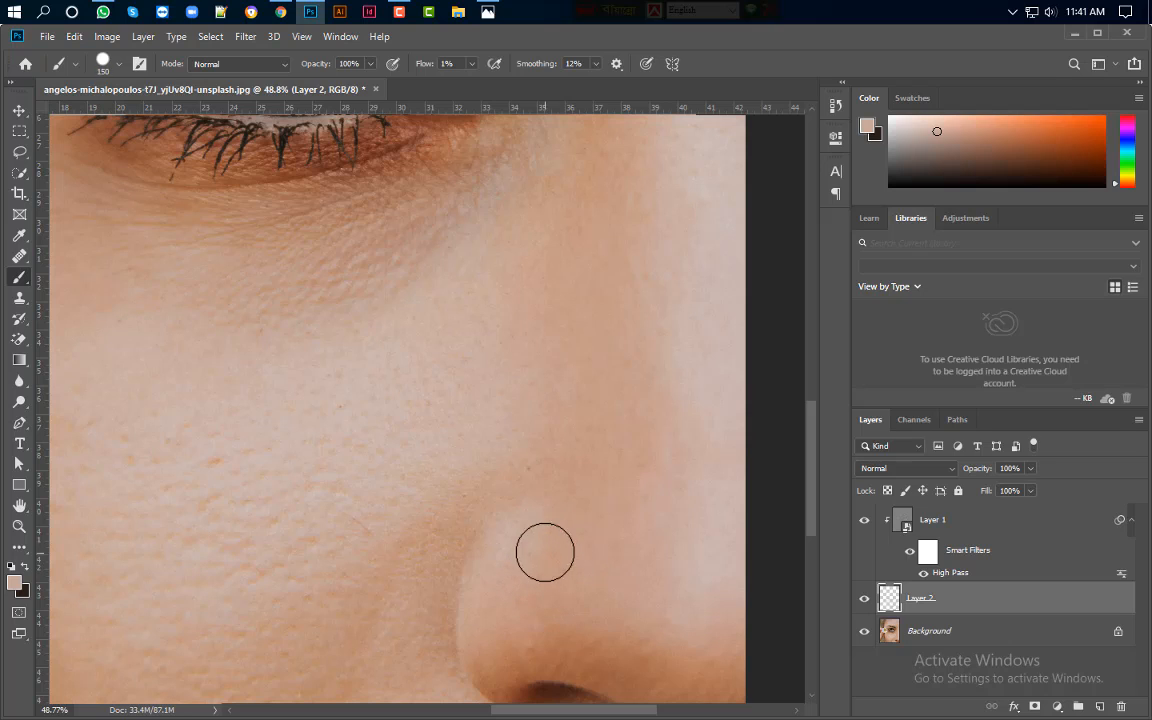
{"action": "mouse_move", "coordinate": [601, 505]}
{"action": "left_mouse_down"}
{"action": "mouse_move", "coordinate": [534, 519]}
{"action": "mouse_move", "coordinate": [620, 497]}
{"action": "mouse_move", "coordinate": [653, 506]}
{"action": "mouse_move", "coordinate": [453, 530]}
{"action": "mouse_move", "coordinate": [569, 547]}
{"action": "mouse_move", "coordinate": [512, 542]}
{"action": "mouse_move", "coordinate": [666, 518]}
{"action": "mouse_move", "coordinate": [588, 509]}
{"action": "mouse_move", "coordinate": [559, 522]}
{"action": "mouse_move", "coordinate": [685, 498]}
{"action": "mouse_move", "coordinate": [564, 492]}
{"action": "mouse_move", "coordinate": [540, 522]}
{"action": "mouse_move", "coordinate": [650, 479]}
{"action": "mouse_move", "coordinate": [566, 529]}
{"action": "mouse_move", "coordinate": [553, 584]}
{"action": "mouse_move", "coordinate": [536, 580]}
{"action": "mouse_move", "coordinate": [563, 512]}
{"action": "left_mouse_up"}
{"action": "left_click", "coordinate": [456, 529], "text": "alt"}
Step: Toggle Layer 2's visibility on the full image to compare the nose and cheek retouching with the original
{"action": "scroll", "coordinate": [607, 476], "scroll_direction": "down", "scroll_amount": 5}
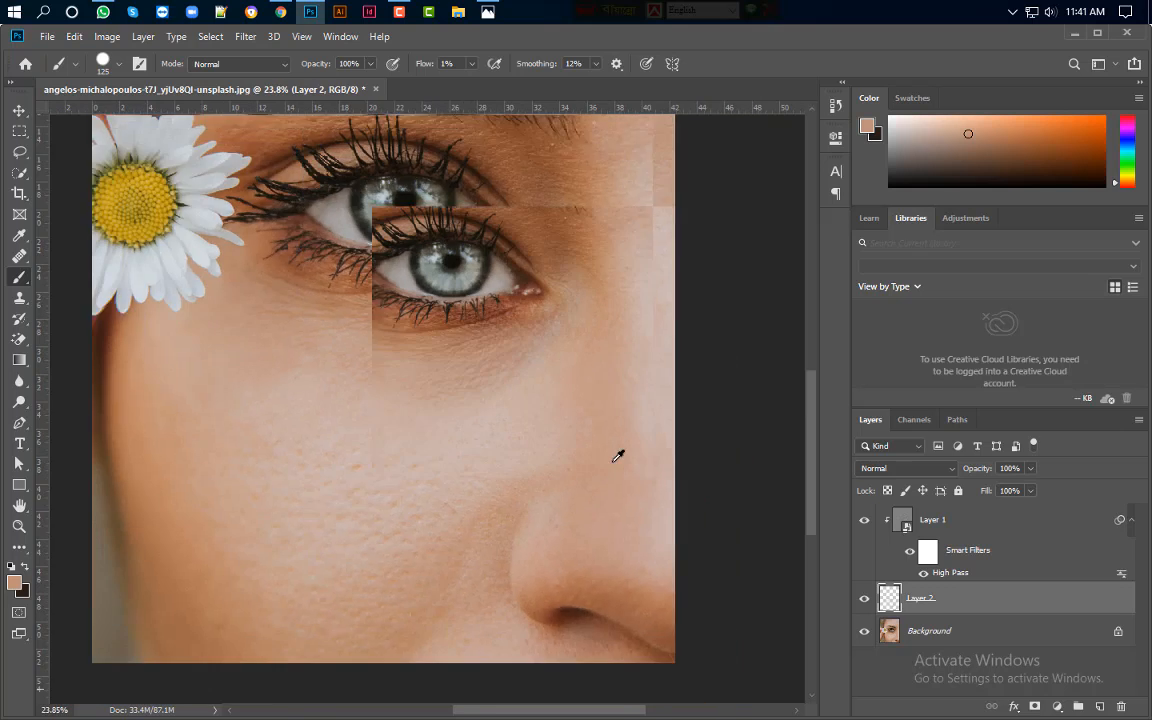
{"action": "scroll", "coordinate": [622, 548], "scroll_direction": "up", "scroll_amount": 1}
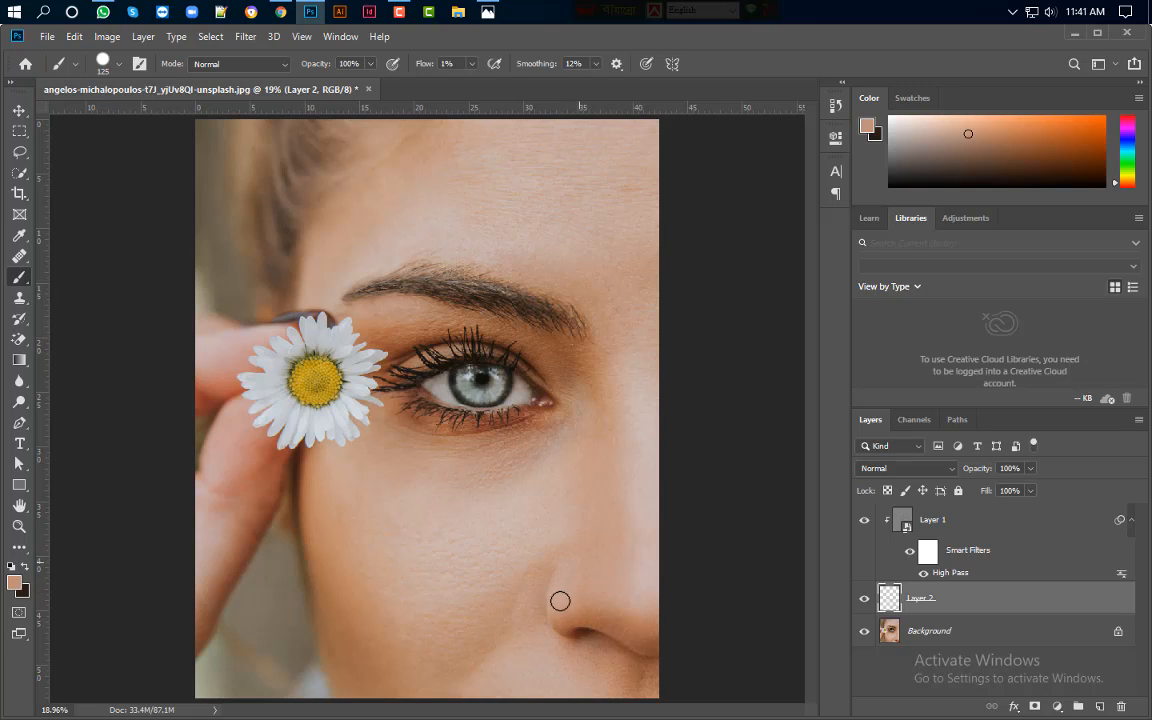
{"action": "left_click", "coordinate": [864, 600]}
{"action": "left_click", "coordinate": [864, 600]}
{"action": "left_click", "coordinate": [864, 598]}
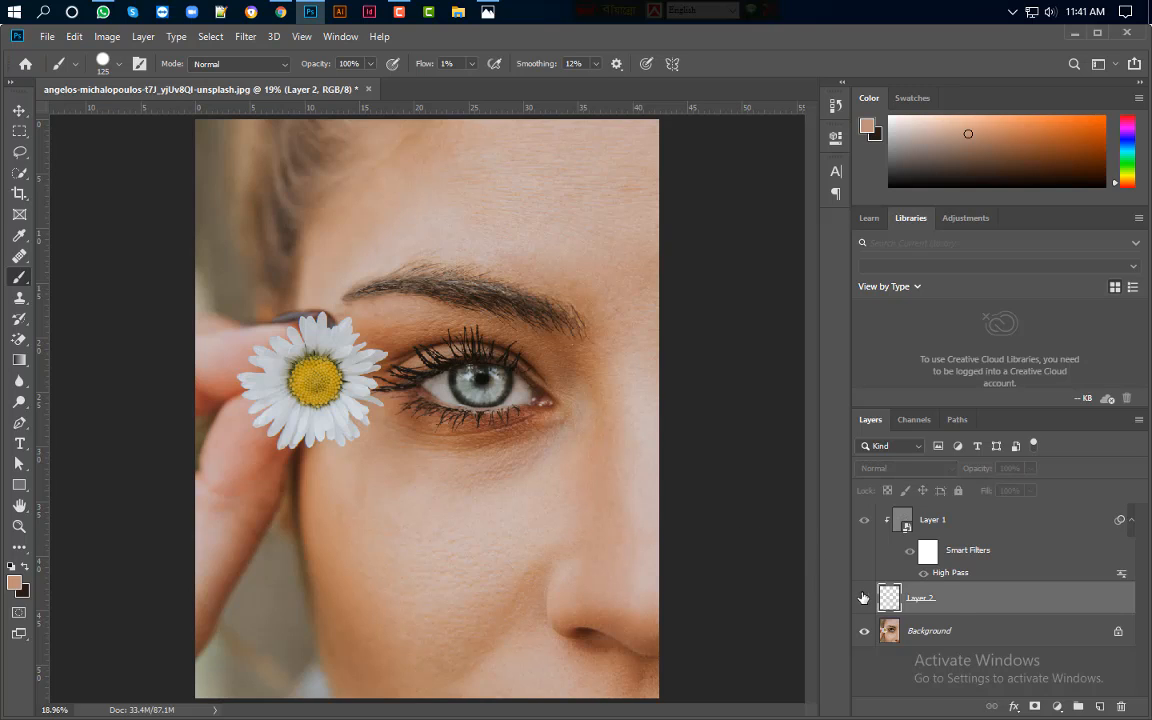
{"action": "left_click", "coordinate": [864, 598]}
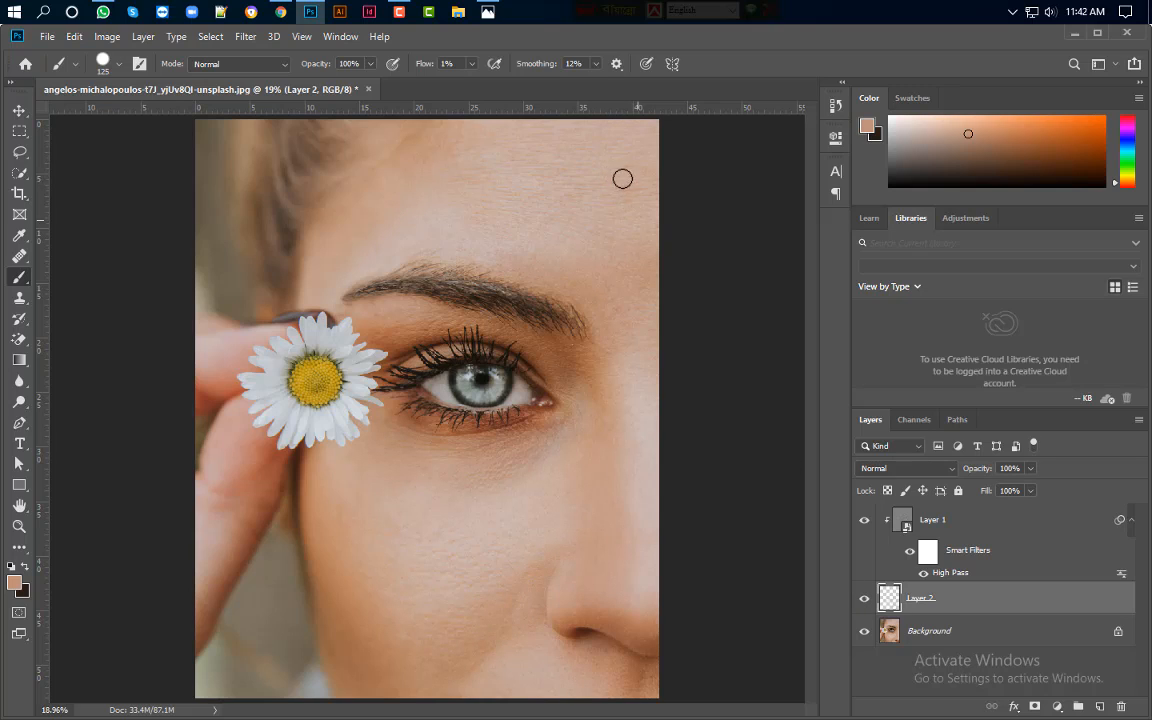
Step: Inspect the forehead texture up close and paint the current skin tone over the dark area beside the inner brow end
{"action": "scroll", "coordinate": [665, 175], "scroll_direction": "up", "scroll_amount": 6}
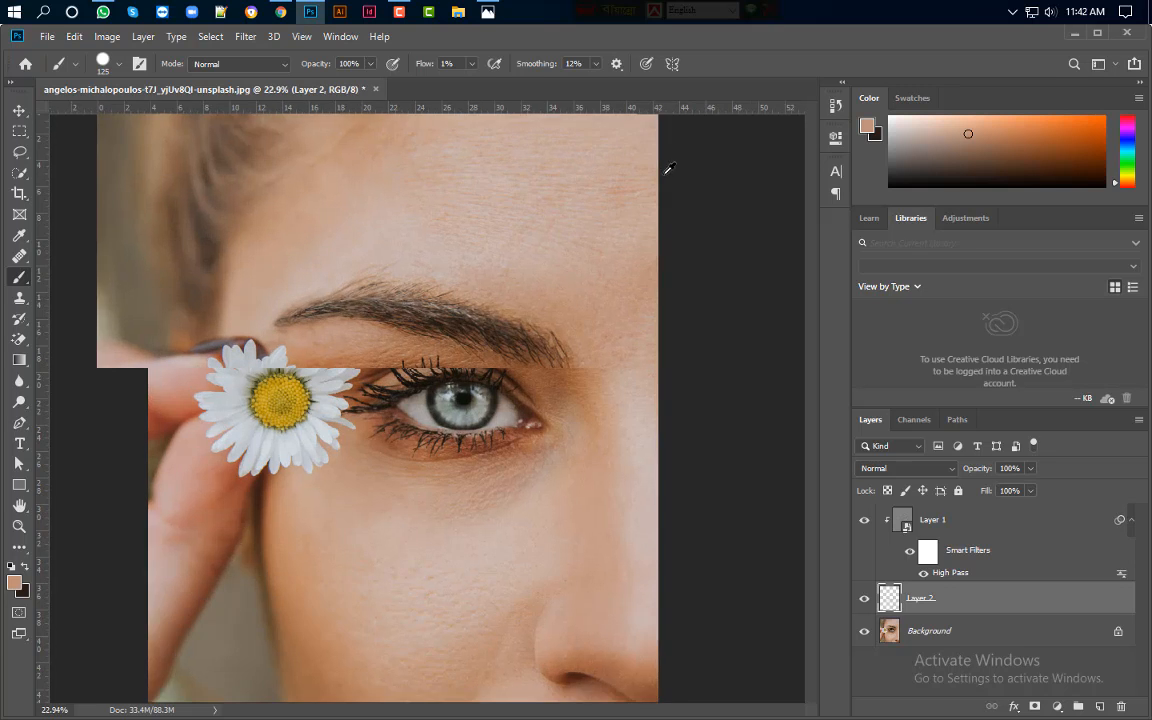
{"action": "scroll", "coordinate": [618, 312], "scroll_direction": "up", "scroll_amount": 4}
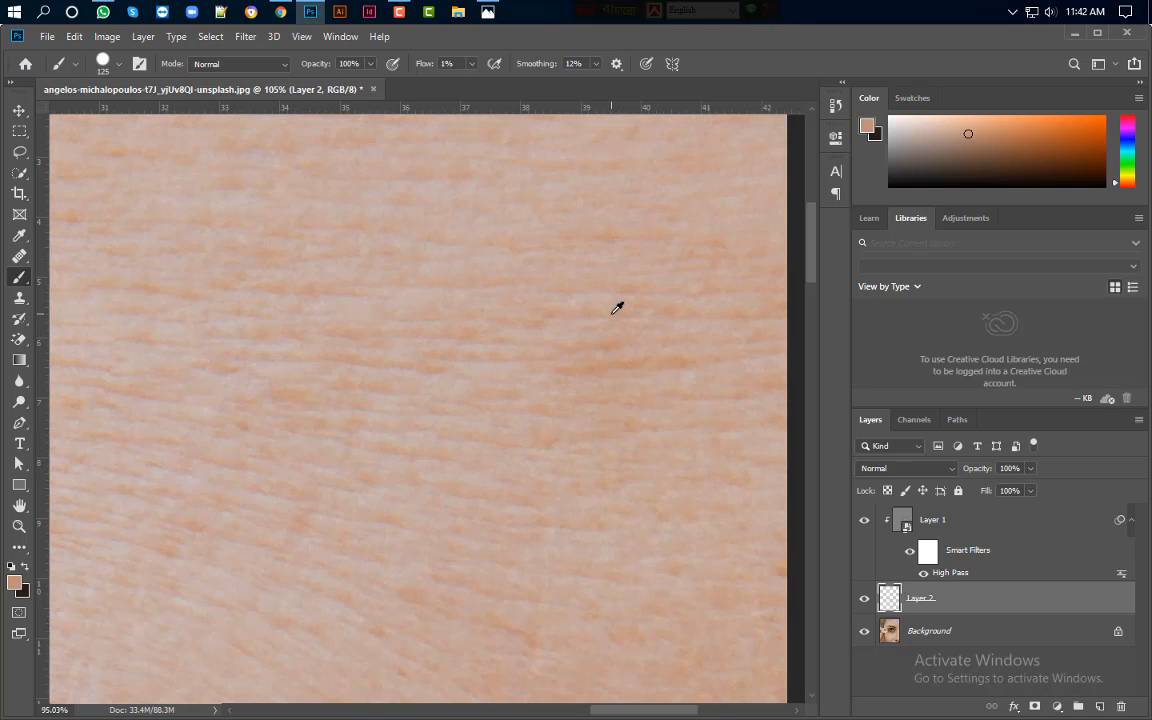
{"action": "scroll", "coordinate": [617, 308], "scroll_direction": "down", "scroll_amount": 2}
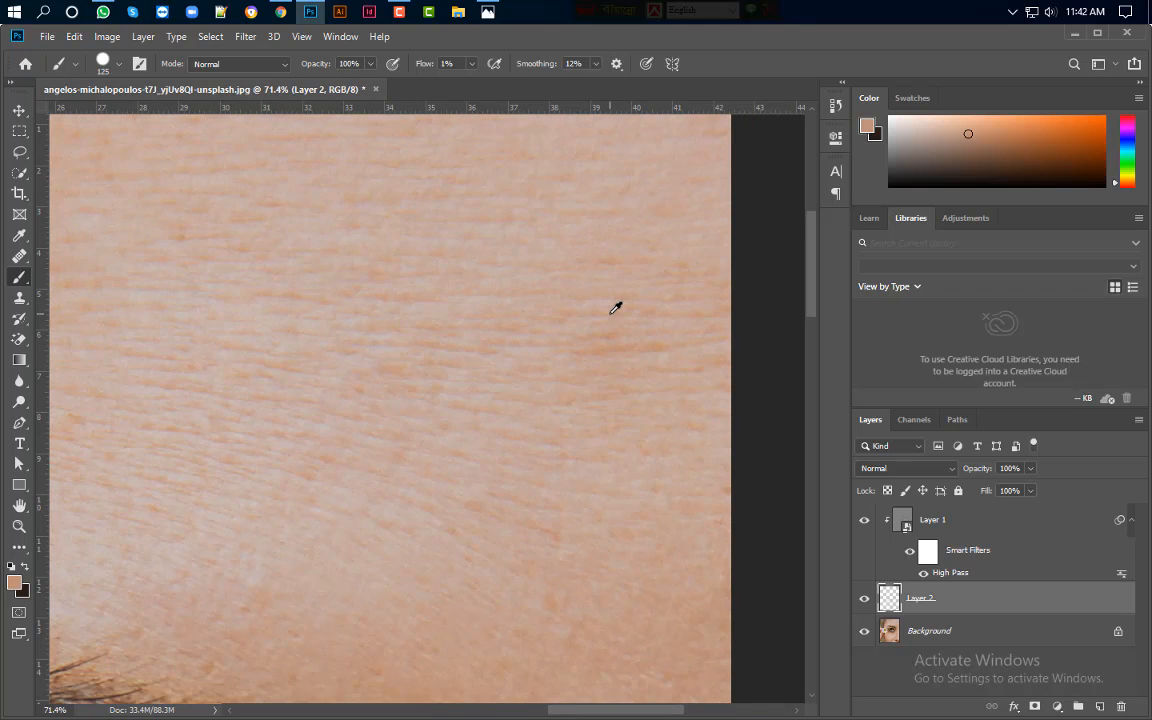
{"action": "scroll", "coordinate": [594, 244], "scroll_direction": "down", "scroll_amount": 2}
{"action": "left_click_drag", "start_coordinate": [492, 386], "coordinate": [656, 428]}
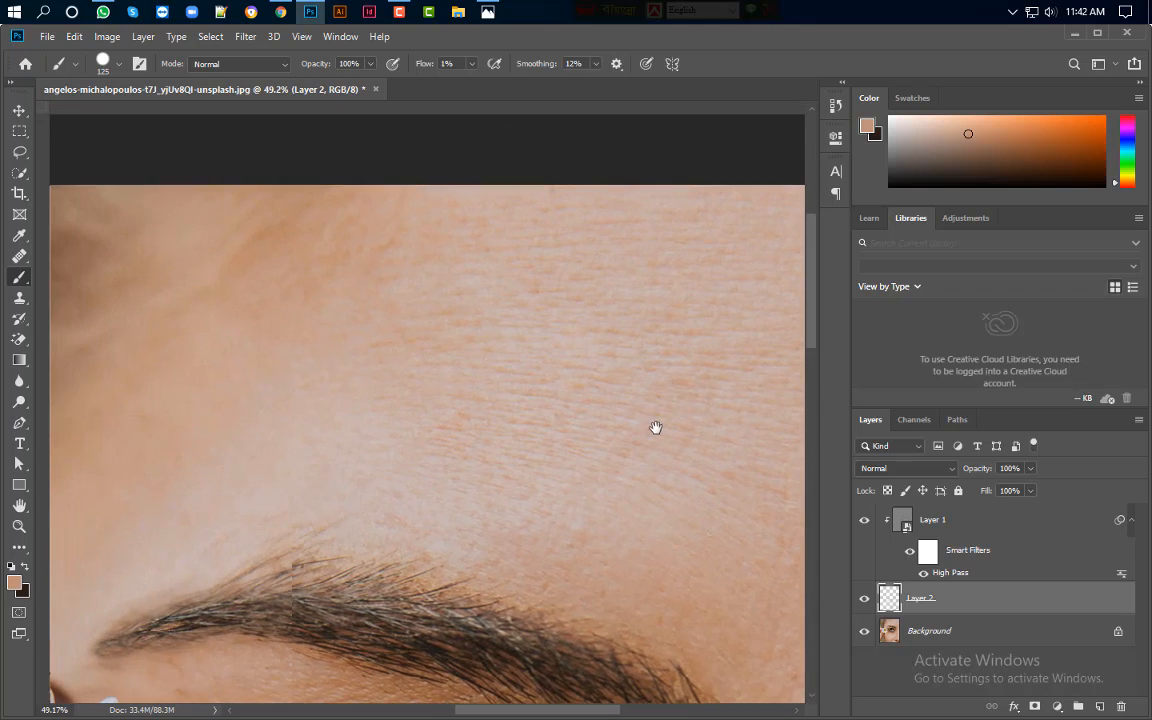
{"action": "left_click_drag", "start_coordinate": [373, 471], "coordinate": [419, 249]}
{"action": "left_click_drag", "start_coordinate": [329, 429], "coordinate": [297, 322]}
{"action": "scroll", "coordinate": [548, 360], "scroll_direction": "up", "scroll_amount": 1}
{"action": "mouse_move", "coordinate": [540, 371]}
{"action": "left_mouse_down"}
{"action": "mouse_move", "coordinate": [416, 313]}
{"action": "mouse_move", "coordinate": [503, 356]}
{"action": "mouse_move", "coordinate": [530, 405]}
{"action": "mouse_move", "coordinate": [483, 311]}
{"action": "mouse_move", "coordinate": [530, 404]}
{"action": "mouse_move", "coordinate": [521, 342]}
{"action": "left_mouse_up"}
{"action": "mouse_move", "coordinate": [561, 362]}
{"action": "left_mouse_down"}
{"action": "mouse_move", "coordinate": [625, 510]}
{"action": "mouse_move", "coordinate": [573, 411]}
{"action": "mouse_move", "coordinate": [484, 326]}
{"action": "mouse_move", "coordinate": [537, 392]}
{"action": "mouse_move", "coordinate": [467, 316]}
{"action": "mouse_move", "coordinate": [517, 383]}
{"action": "mouse_move", "coordinate": [393, 253]}
{"action": "mouse_move", "coordinate": [456, 311]}
{"action": "mouse_move", "coordinate": [481, 381]}
{"action": "mouse_move", "coordinate": [383, 269]}
{"action": "mouse_move", "coordinate": [534, 326]}
{"action": "mouse_move", "coordinate": [553, 328]}
{"action": "mouse_move", "coordinate": [465, 256]}
{"action": "mouse_move", "coordinate": [563, 317]}
{"action": "mouse_move", "coordinate": [420, 247]}
{"action": "mouse_move", "coordinate": [622, 296]}
{"action": "mouse_move", "coordinate": [536, 180]}
{"action": "mouse_move", "coordinate": [577, 256]}
{"action": "mouse_move", "coordinate": [524, 168]}
{"action": "mouse_move", "coordinate": [601, 306]}
{"action": "mouse_move", "coordinate": [536, 270]}
{"action": "mouse_move", "coordinate": [428, 251]}
{"action": "mouse_move", "coordinate": [532, 328]}
{"action": "left_mouse_up"}
{"action": "scroll", "coordinate": [535, 322], "scroll_direction": "down", "scroll_amount": 1}
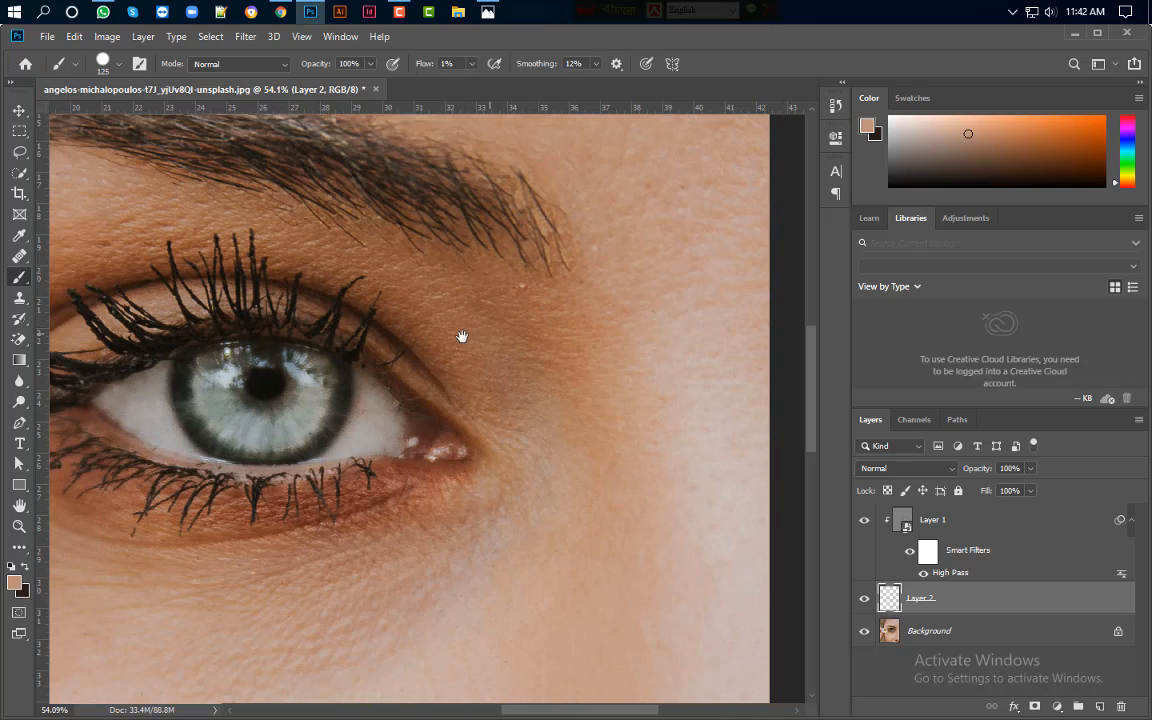
Step: Reduce the brush size to 50 for the dark skin below the inner corner of the eye
{"action": "left_click_drag", "start_coordinate": [462, 336], "coordinate": [539, 407]}
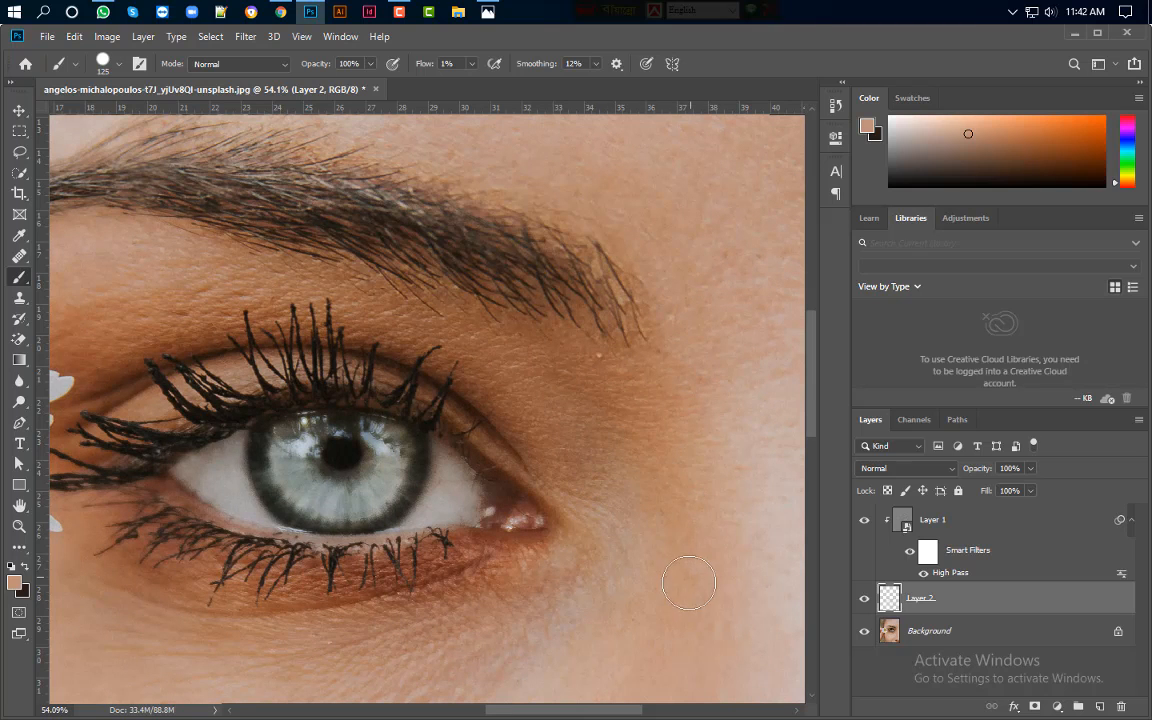
{"action": "left_click_drag", "start_coordinate": [427, 626], "coordinate": [504, 455]}
{"action": "scroll", "coordinate": [495, 452], "scroll_direction": "up", "scroll_amount": 5}
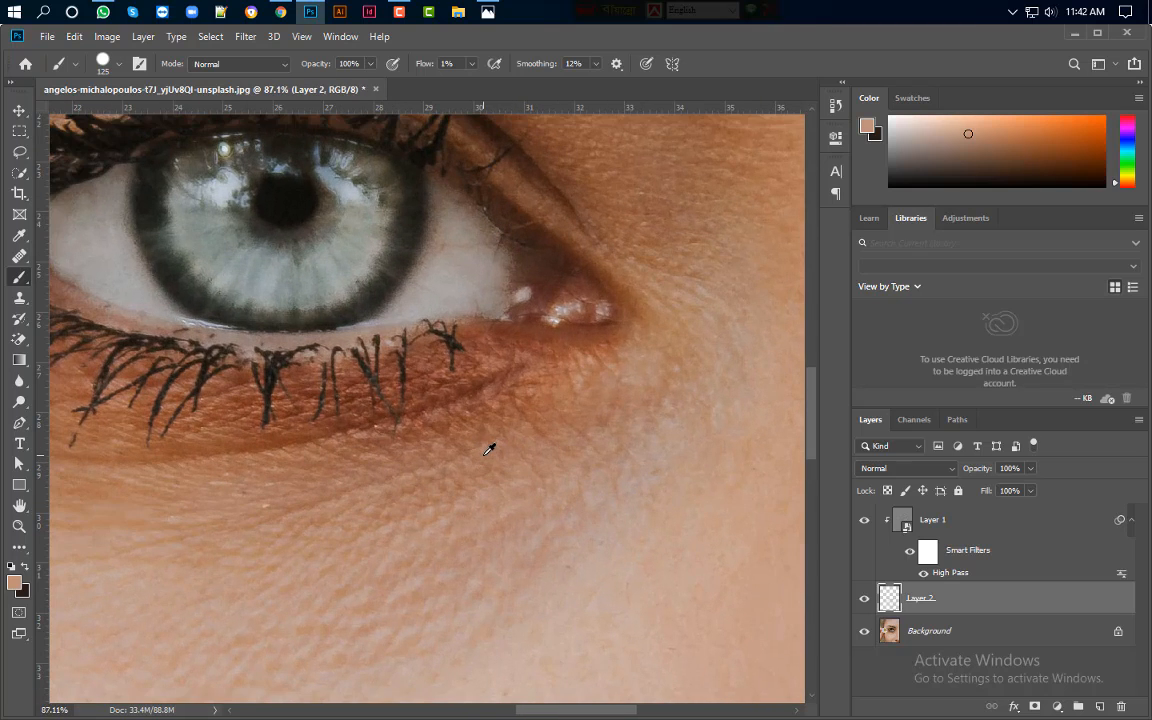
{"action": "key", "text": "bracketleft"}
{"action": "key", "text": "bracketleft"}
{"action": "key", "text": "bracketleft"}
{"action": "key", "text": "bracketleft"}
{"action": "key", "text": "bracketleft"}
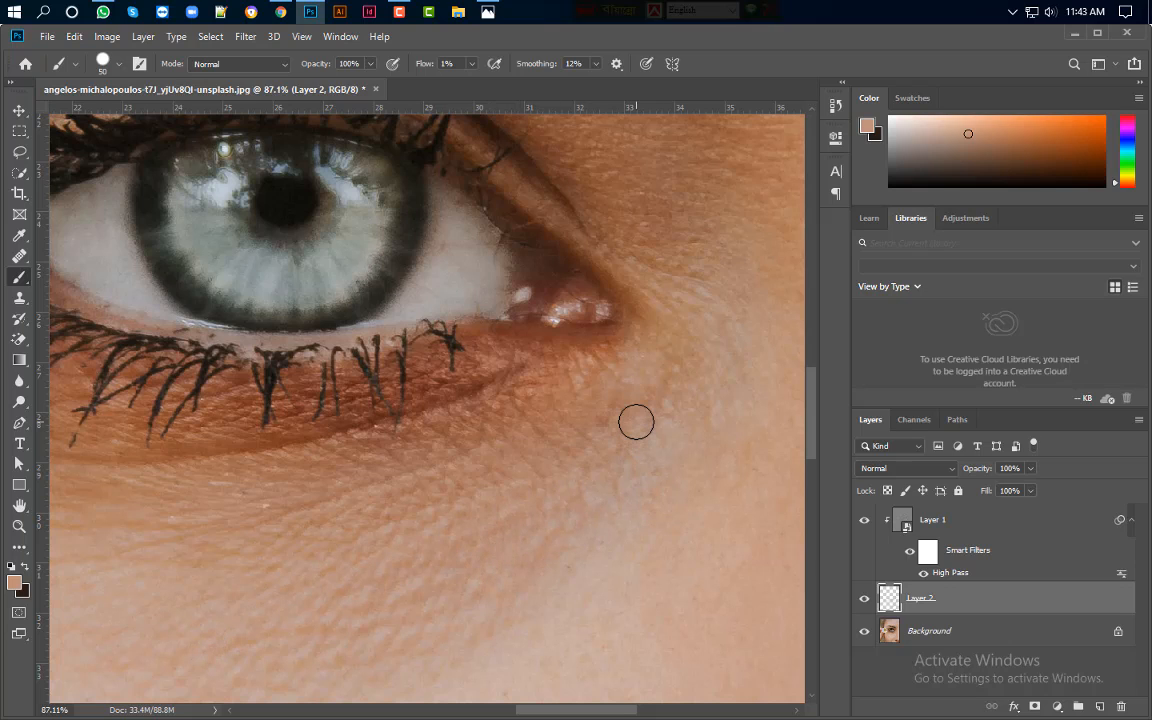
Step: Lower the brush flow to 3% and paint a light skin tone over the upper forehead near the hairline at brush size 200
{"action": "key", "text": "ctrl+0"}
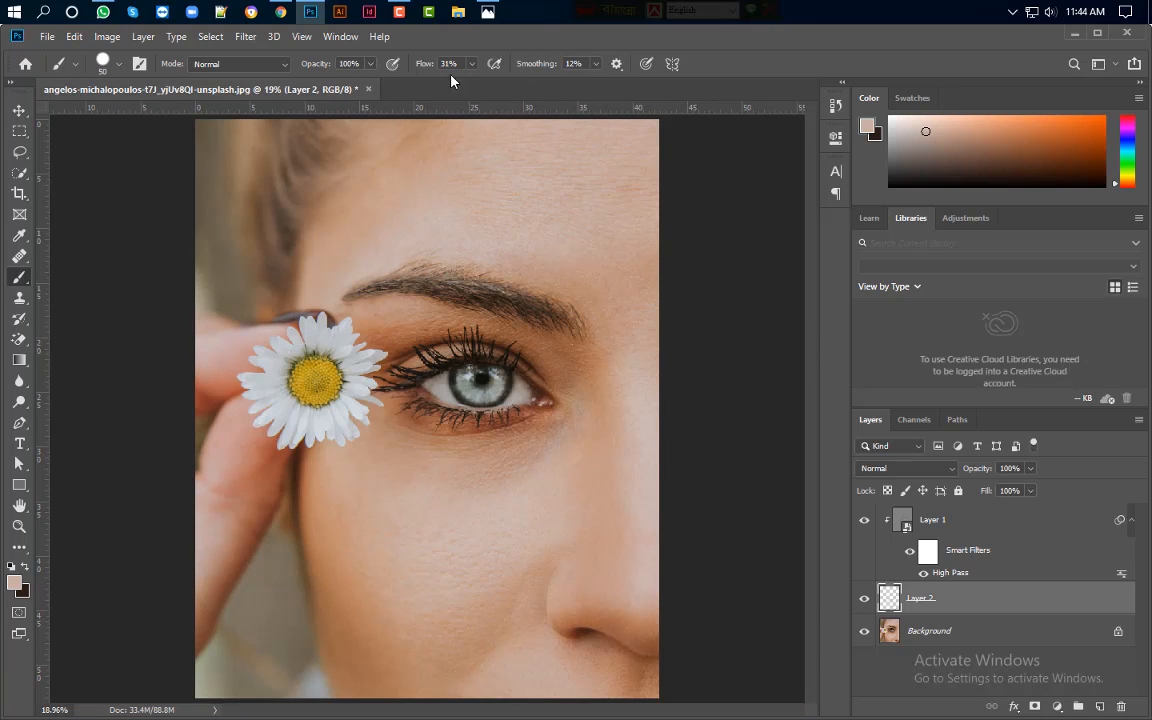
{"action": "left_click_drag", "start_coordinate": [473, 84], "coordinate": [454, 88]}
{"action": "left_click", "coordinate": [610, 197]}
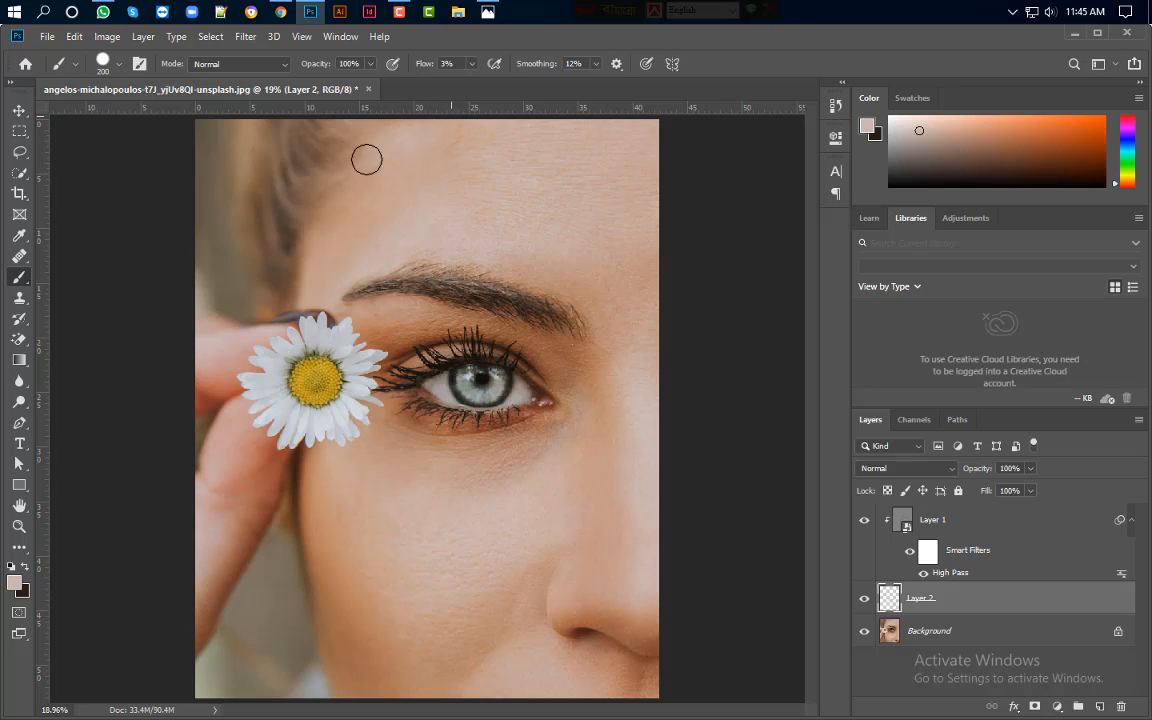
{"action": "mouse_move", "coordinate": [340, 189]}
{"action": "left_mouse_down"}
{"action": "mouse_move", "coordinate": [395, 150]}
{"action": "mouse_move", "coordinate": [438, 150]}
{"action": "mouse_move", "coordinate": [509, 116]}
{"action": "left_mouse_up"}
{"action": "mouse_move", "coordinate": [433, 148]}
{"action": "left_mouse_down"}
{"action": "mouse_move", "coordinate": [566, 118]}
{"action": "mouse_move", "coordinate": [514, 183]}
{"action": "left_mouse_up"}
Step: Set the brush flow to 1% and paint the light tone from the forehead down to the nose bridge beside the eye
{"action": "left_click", "coordinate": [470, 64]}
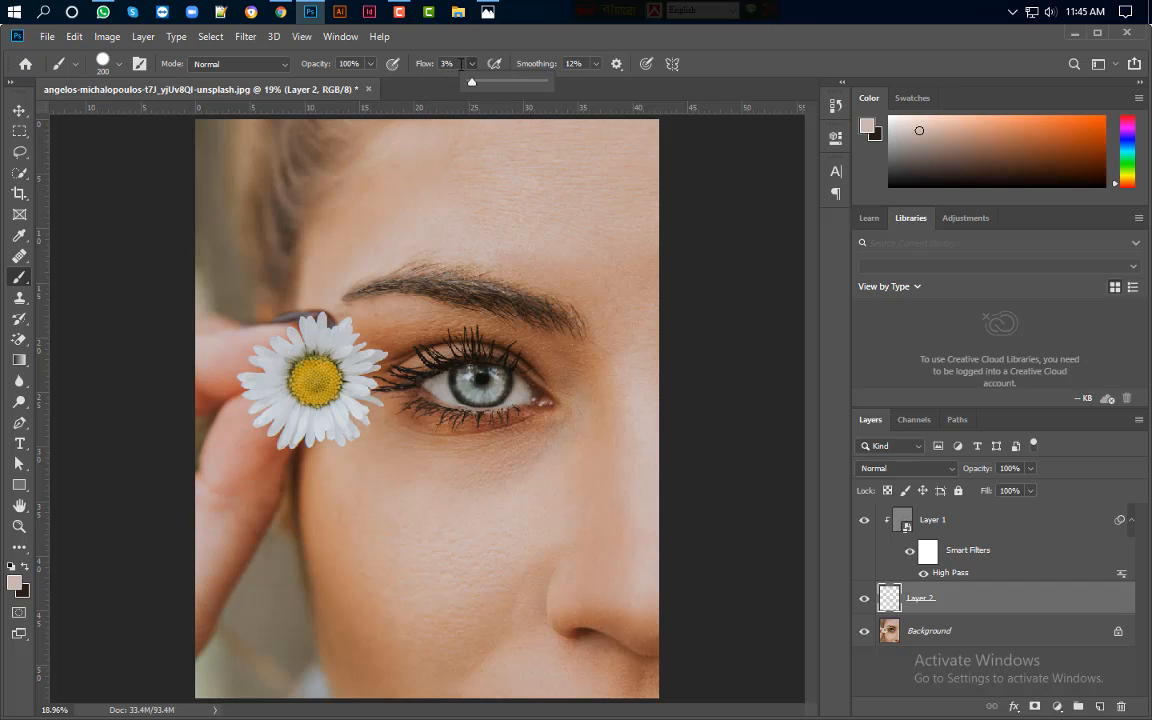
{"action": "type", "text": "1"}
{"action": "mouse_move", "coordinate": [408, 145]}
{"action": "left_mouse_down"}
{"action": "mouse_move", "coordinate": [346, 190]}
{"action": "mouse_move", "coordinate": [566, 117]}
{"action": "mouse_move", "coordinate": [479, 132]}
{"action": "mouse_move", "coordinate": [555, 137]}
{"action": "mouse_move", "coordinate": [334, 190]}
{"action": "mouse_move", "coordinate": [313, 211]}
{"action": "mouse_move", "coordinate": [328, 214]}
{"action": "mouse_move", "coordinate": [333, 239]}
{"action": "mouse_move", "coordinate": [427, 180]}
{"action": "mouse_move", "coordinate": [309, 254]}
{"action": "mouse_move", "coordinate": [497, 153]}
{"action": "mouse_move", "coordinate": [434, 176]}
{"action": "mouse_move", "coordinate": [547, 173]}
{"action": "mouse_move", "coordinate": [499, 141]}
{"action": "mouse_move", "coordinate": [492, 116]}
{"action": "mouse_move", "coordinate": [424, 133]}
{"action": "mouse_move", "coordinate": [619, 133]}
{"action": "mouse_move", "coordinate": [422, 157]}
{"action": "mouse_move", "coordinate": [659, 133]}
{"action": "mouse_move", "coordinate": [498, 153]}
{"action": "mouse_move", "coordinate": [587, 170]}
{"action": "mouse_move", "coordinate": [411, 226]}
{"action": "mouse_move", "coordinate": [677, 157]}
{"action": "mouse_move", "coordinate": [640, 176]}
{"action": "mouse_move", "coordinate": [599, 230]}
{"action": "mouse_move", "coordinate": [594, 260]}
{"action": "mouse_move", "coordinate": [508, 251]}
{"action": "mouse_move", "coordinate": [640, 324]}
{"action": "mouse_move", "coordinate": [601, 286]}
{"action": "mouse_move", "coordinate": [554, 259]}
{"action": "mouse_move", "coordinate": [635, 341]}
{"action": "mouse_move", "coordinate": [583, 246]}
{"action": "mouse_move", "coordinate": [660, 313]}
{"action": "mouse_move", "coordinate": [626, 253]}
{"action": "mouse_move", "coordinate": [644, 309]}
{"action": "mouse_move", "coordinate": [500, 254]}
{"action": "mouse_move", "coordinate": [614, 310]}
{"action": "mouse_move", "coordinate": [552, 266]}
{"action": "mouse_move", "coordinate": [489, 256]}
{"action": "mouse_move", "coordinate": [614, 291]}
{"action": "mouse_move", "coordinate": [501, 258]}
{"action": "mouse_move", "coordinate": [600, 313]}
{"action": "mouse_move", "coordinate": [612, 347]}
{"action": "mouse_move", "coordinate": [501, 258]}
{"action": "mouse_move", "coordinate": [599, 313]}
{"action": "mouse_move", "coordinate": [615, 353]}
{"action": "left_mouse_up"}
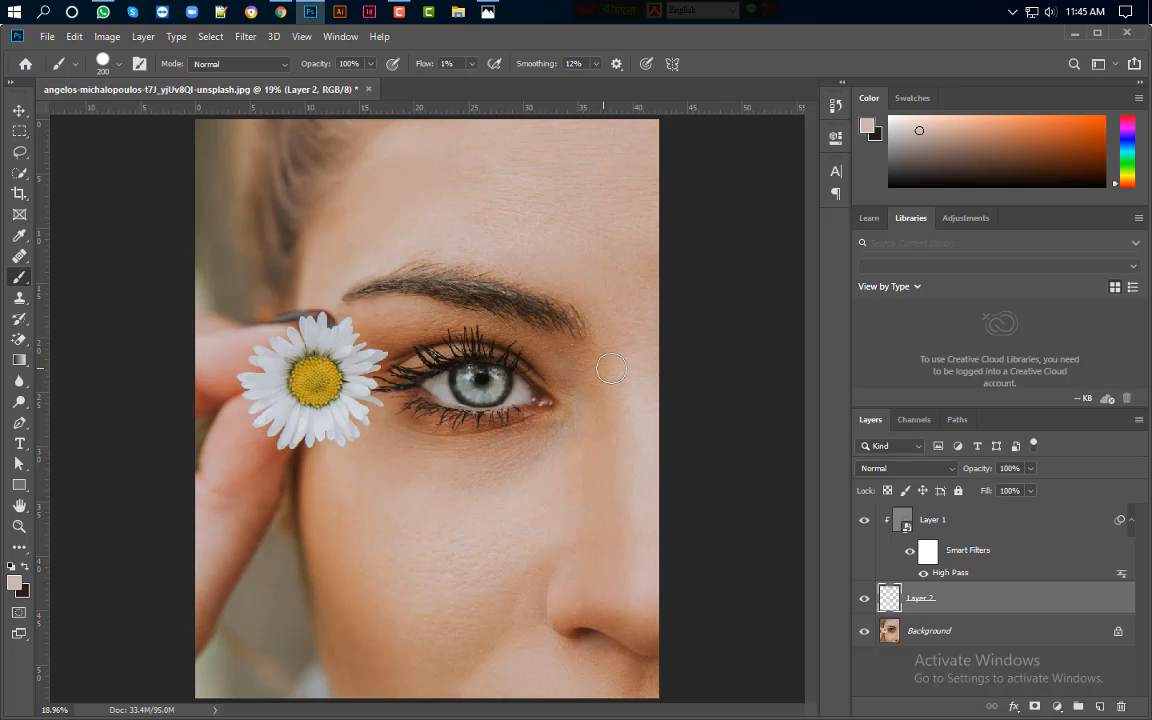
{"action": "left_click_drag", "start_coordinate": [612, 368], "coordinate": [571, 368]}
{"action": "left_click_drag", "start_coordinate": [612, 407], "coordinate": [568, 371]}
Step: Toggle Layer 2's visibility to compare the forehead and nose bridge before and after painting, viewing the whole photo
{"action": "left_click", "coordinate": [863, 603]}
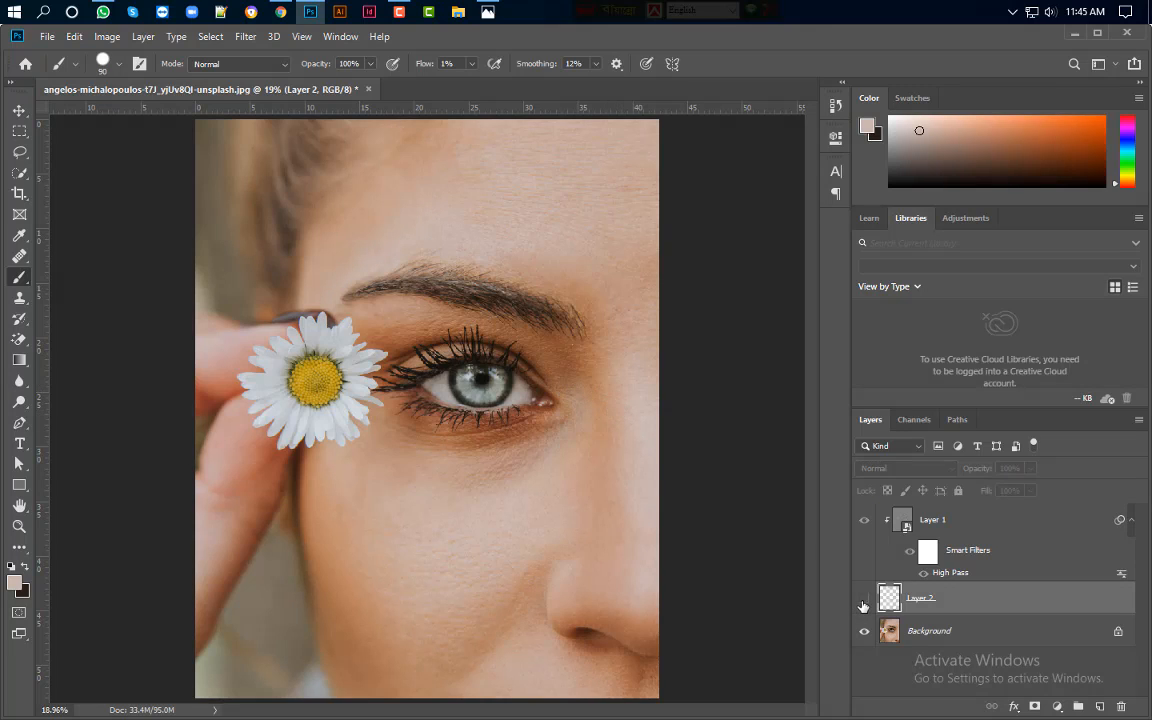
{"action": "left_click", "coordinate": [863, 605]}
{"action": "left_click", "coordinate": [863, 605]}
{"action": "left_click", "coordinate": [863, 600]}
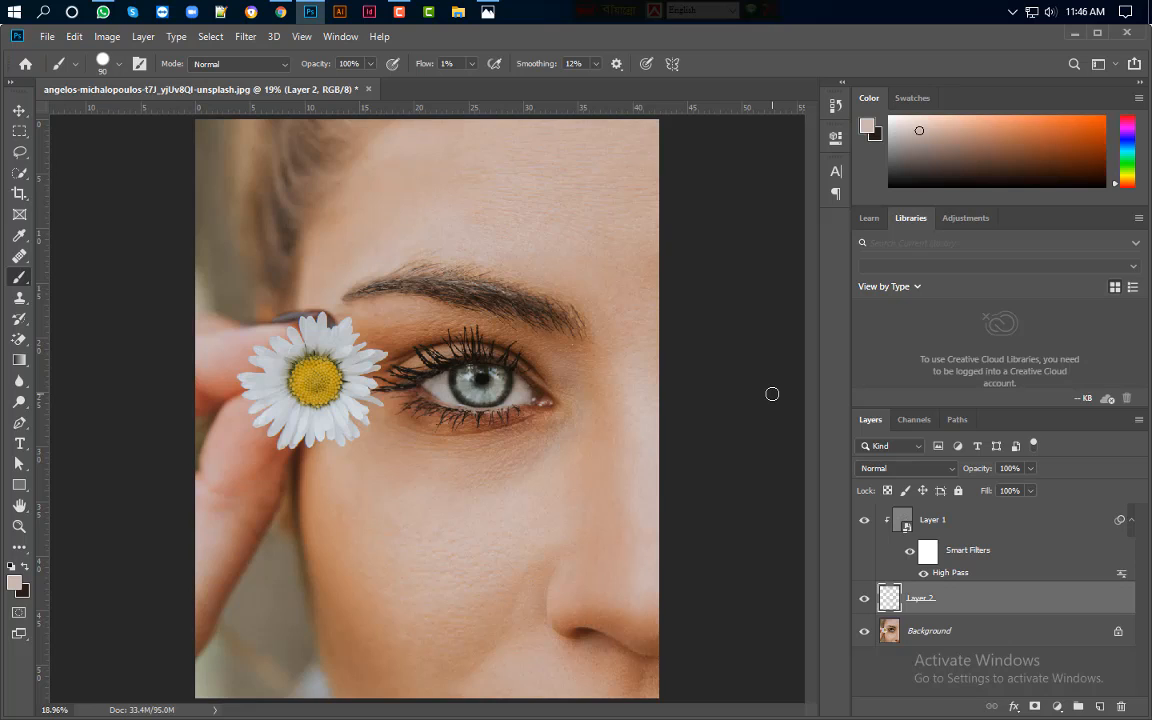
{"action": "key", "text": "ctrl+minus"}
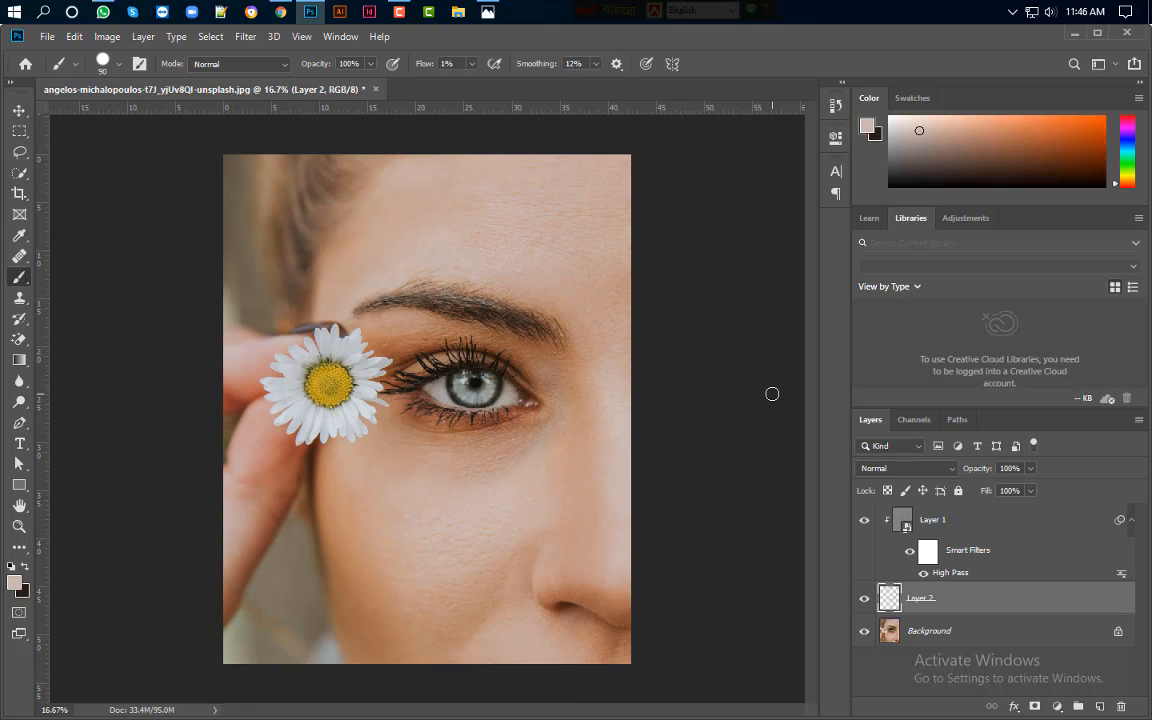